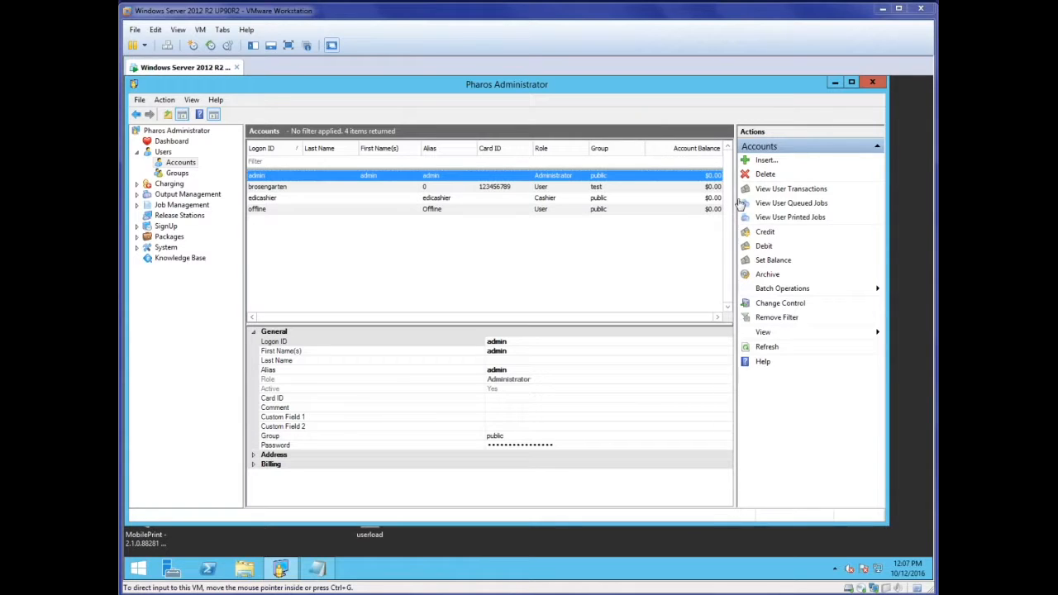
# - Start a new user account and enter test2 as both its logon ID and its alias
pyautogui.click(768, 163)
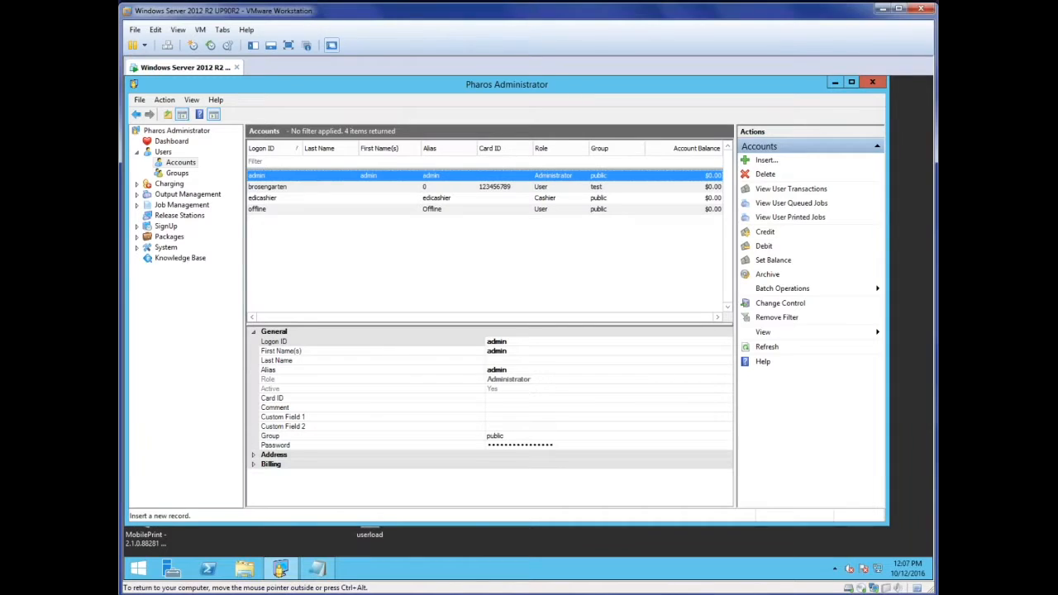
pyautogui.click(759, 165)
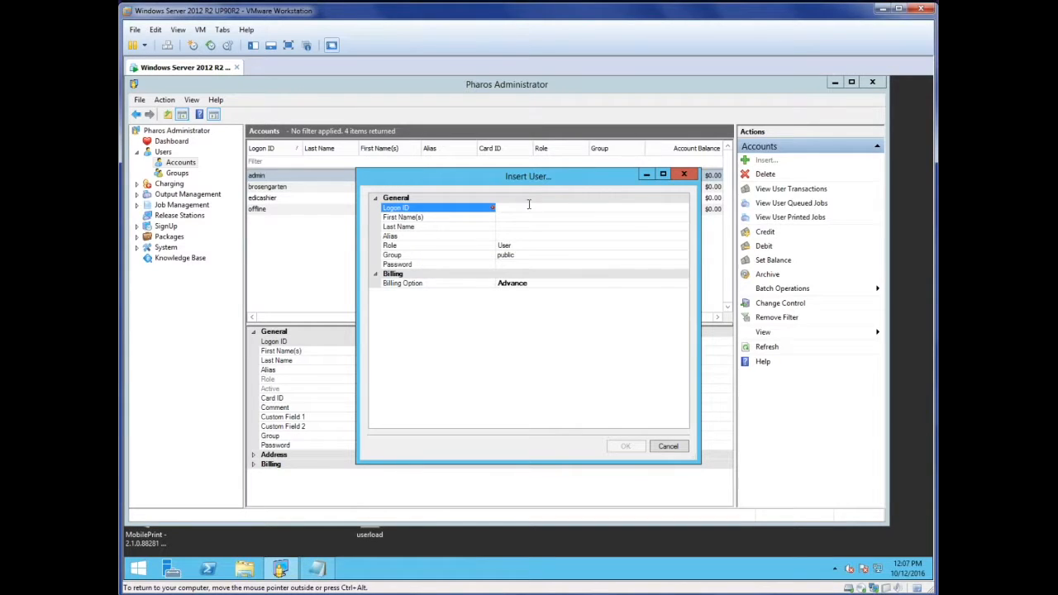
pyautogui.write('test2')
pyautogui.click(509, 218)
pyautogui.click(503, 237)
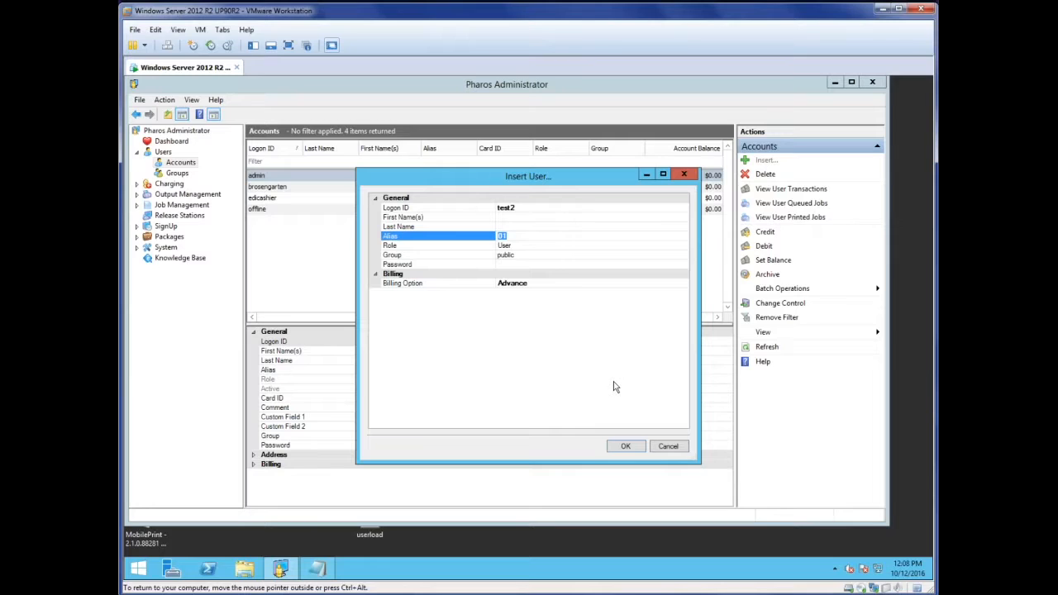
pyautogui.write('test2')
pyautogui.press('Return')
# - Keep the role User, group public and billing option Advance for the new user, and create the account
pyautogui.click(517, 246)
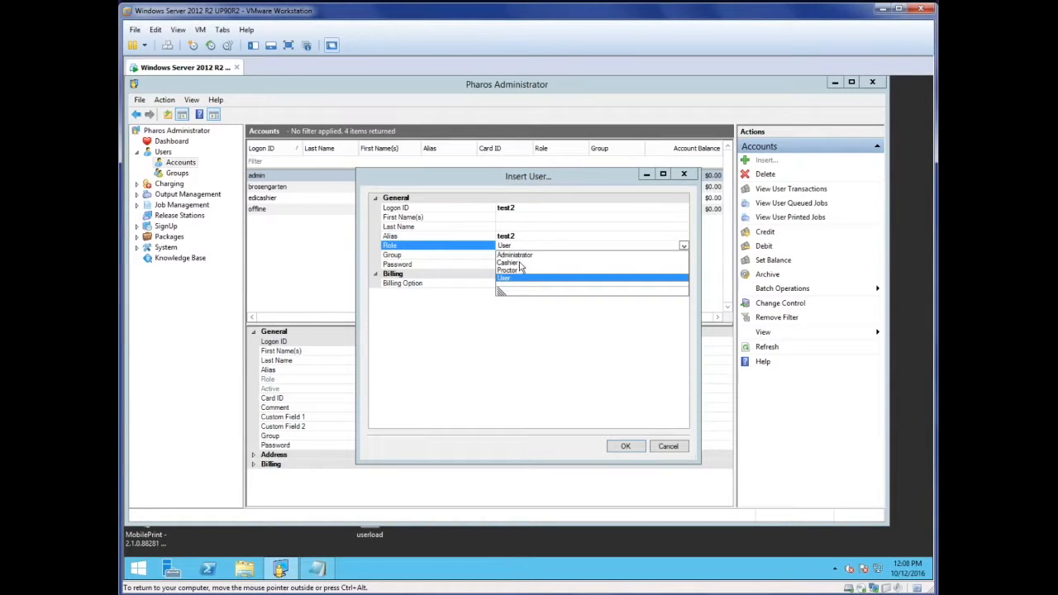
pyautogui.click(509, 334)
pyautogui.click(524, 257)
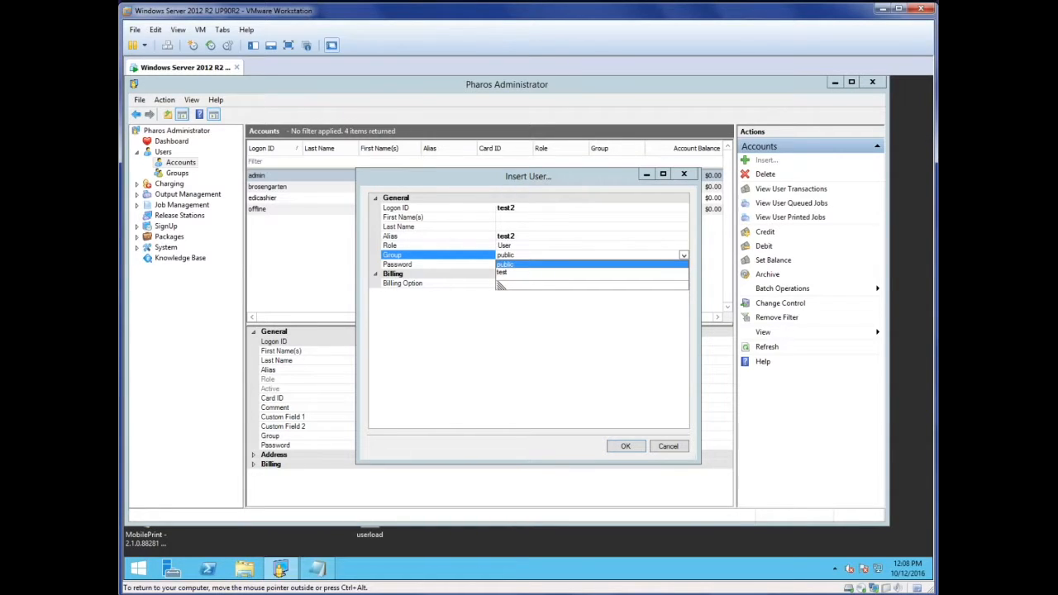
pyautogui.click(501, 286)
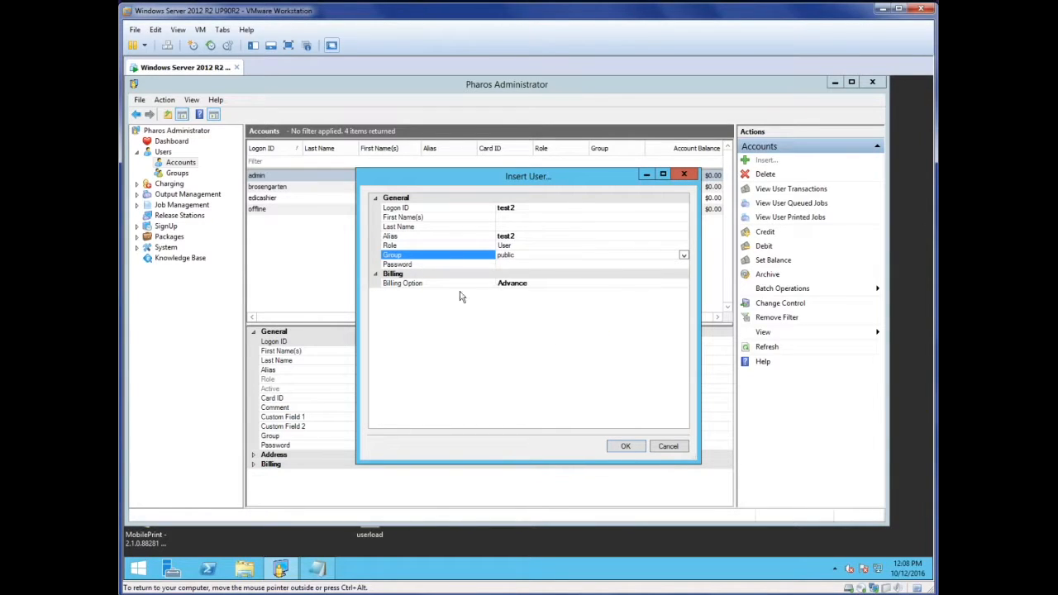
pyautogui.moveTo(407, 294)
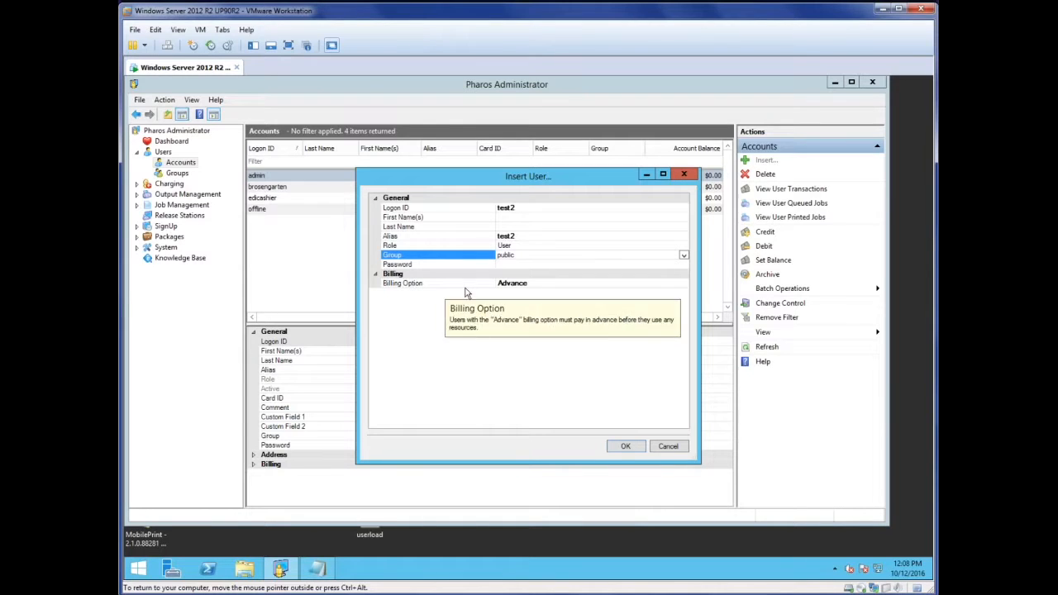
pyautogui.click(530, 287)
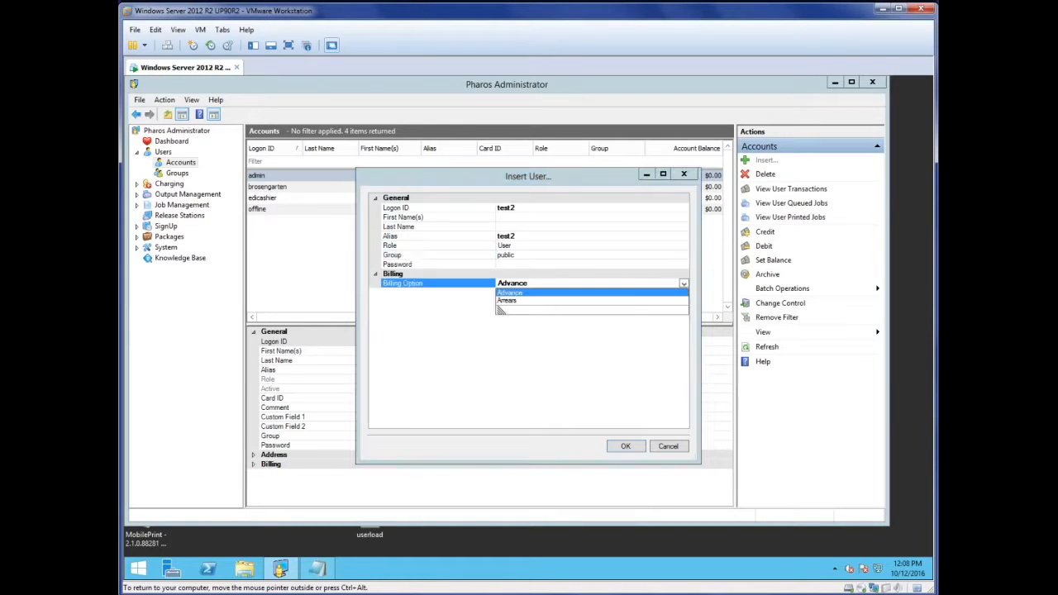
pyautogui.click(507, 342)
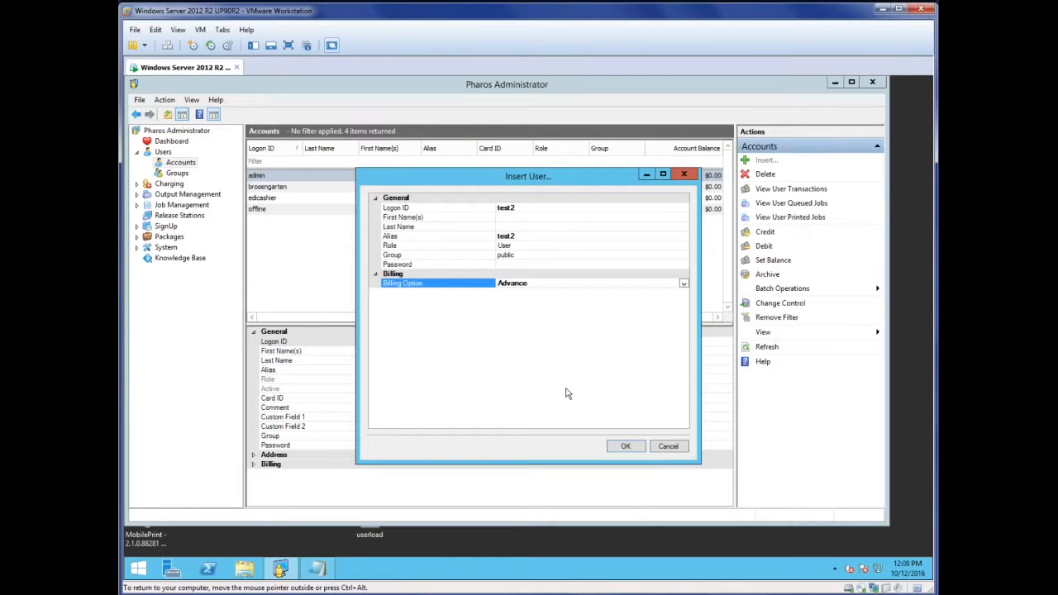
pyautogui.click(627, 446)
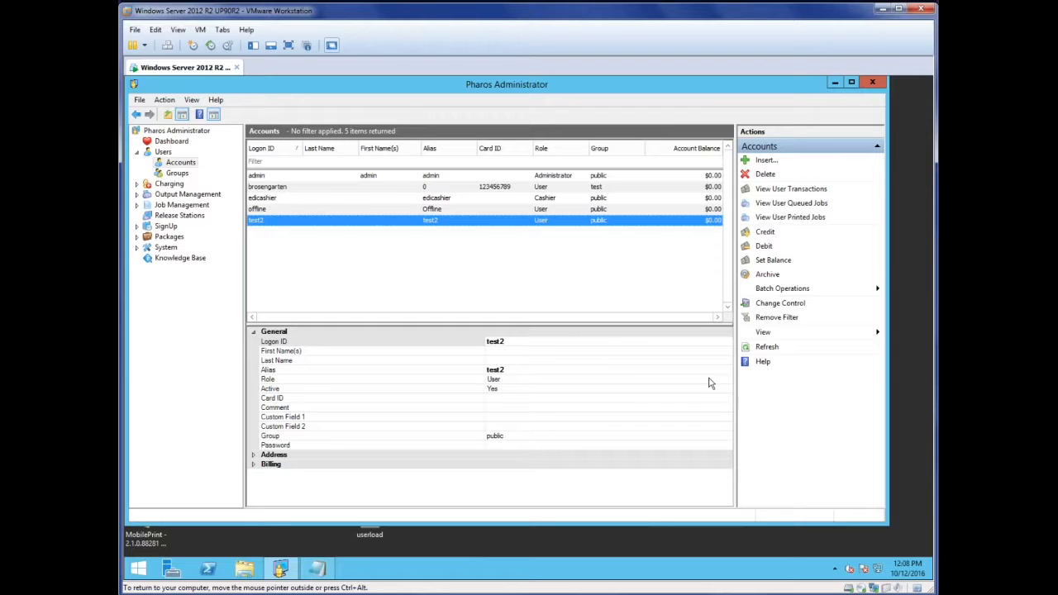
# - View the batch operations available for user accounts
pyautogui.click(785, 291)
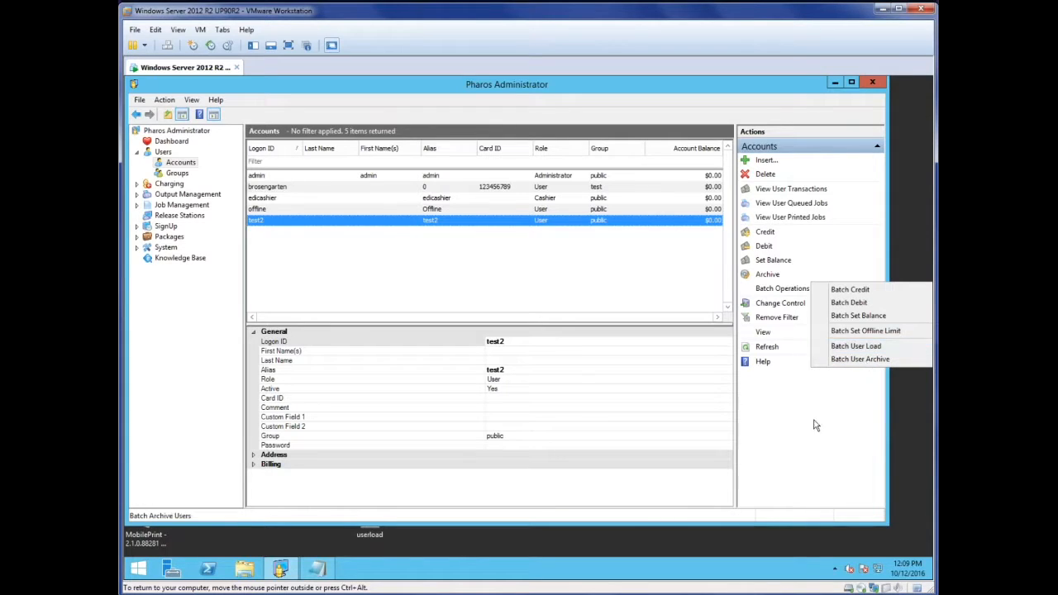
pyautogui.click(782, 436)
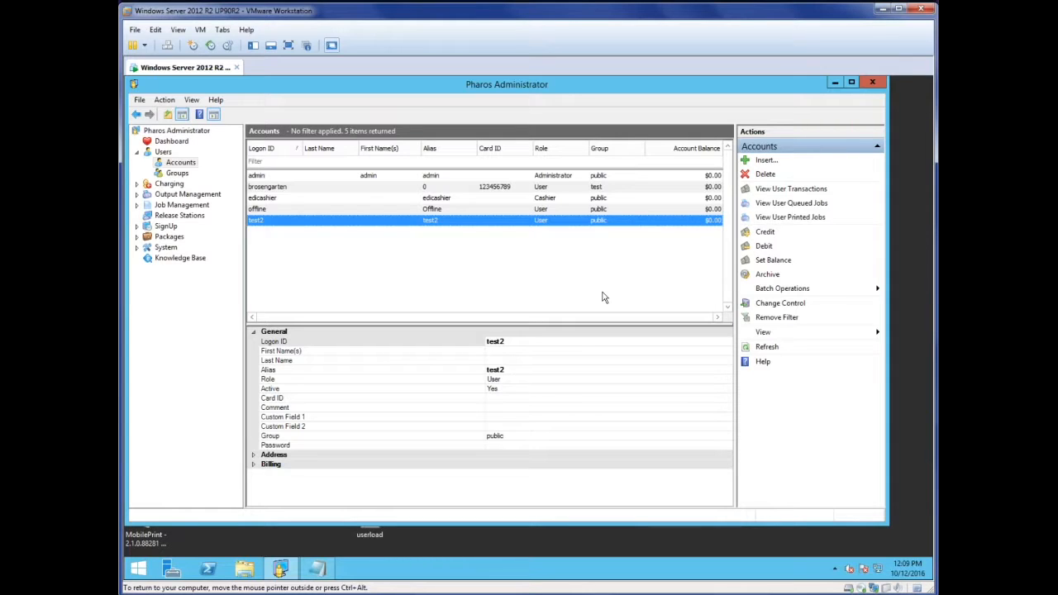
# - Open the userload text file from the desktop, examine its comma-separated user records, and minimize it
pyautogui.doubleClick(370, 534)
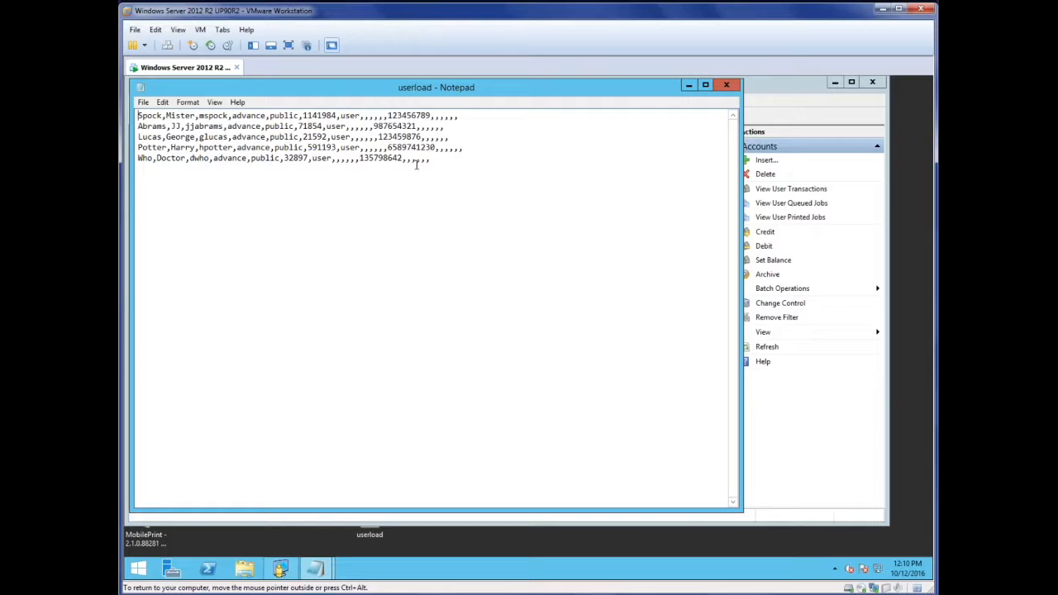
pyautogui.click(375, 126)
pyautogui.press('Left')
pyautogui.press('Left')
pyautogui.press('Left')
pyautogui.moveTo(463, 169); pyautogui.dragTo(138, 116)
pyautogui.click(479, 194)
pyautogui.click(689, 85)
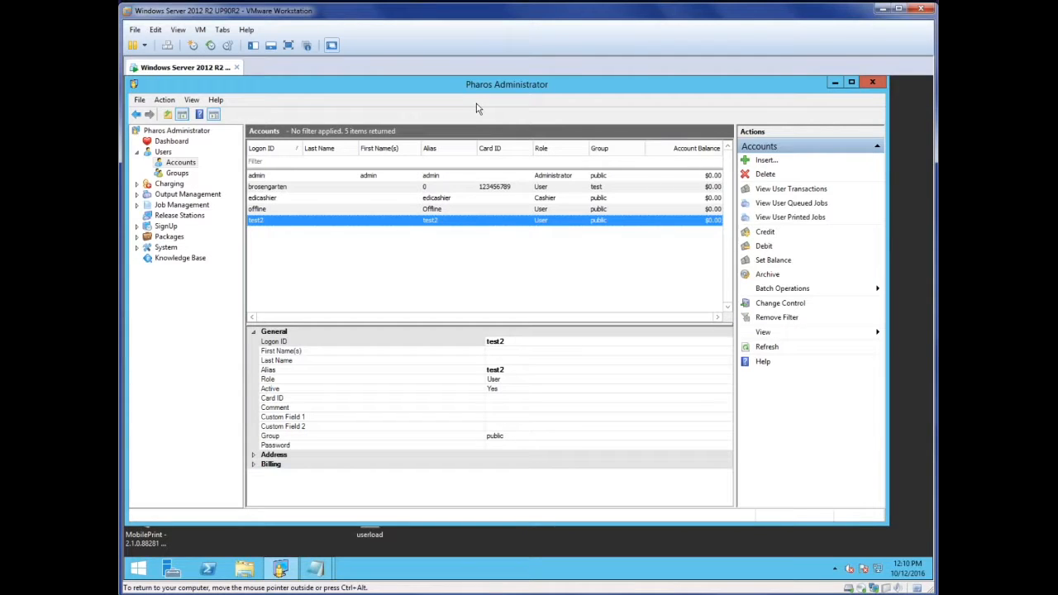
# - Open the help for user accounts and search it for "batch user load"
pyautogui.press('F1')
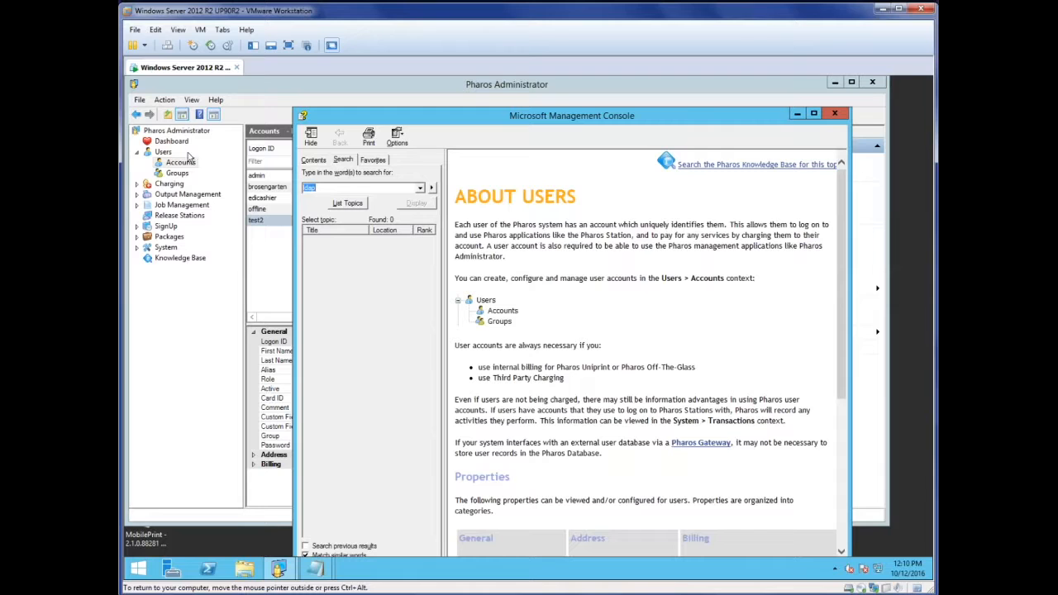
pyautogui.moveTo(475, 111); pyautogui.dragTo(573, 103)
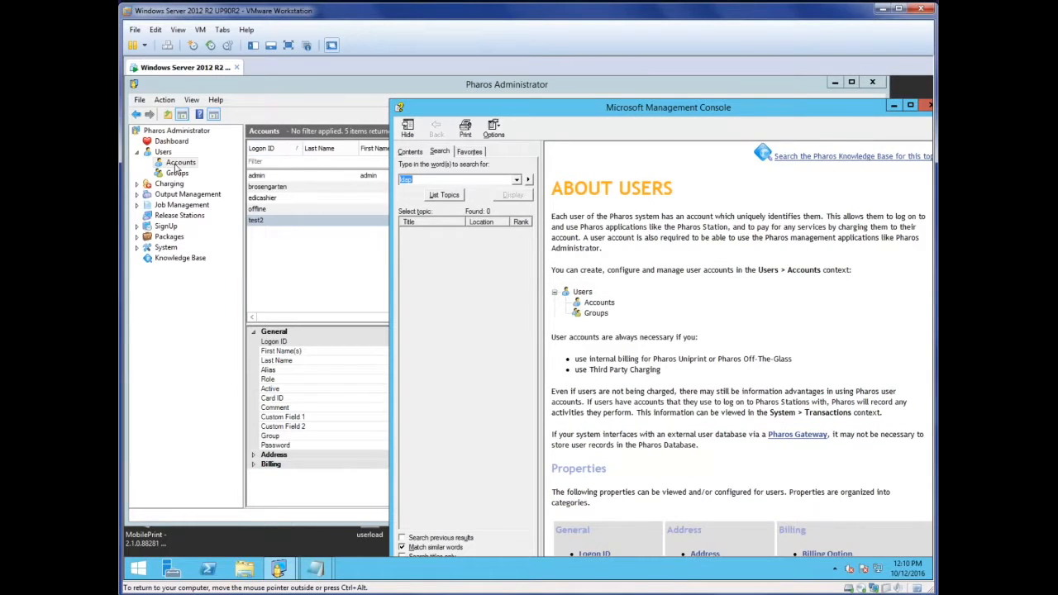
pyautogui.moveTo(585, 108); pyautogui.dragTo(425, 101)
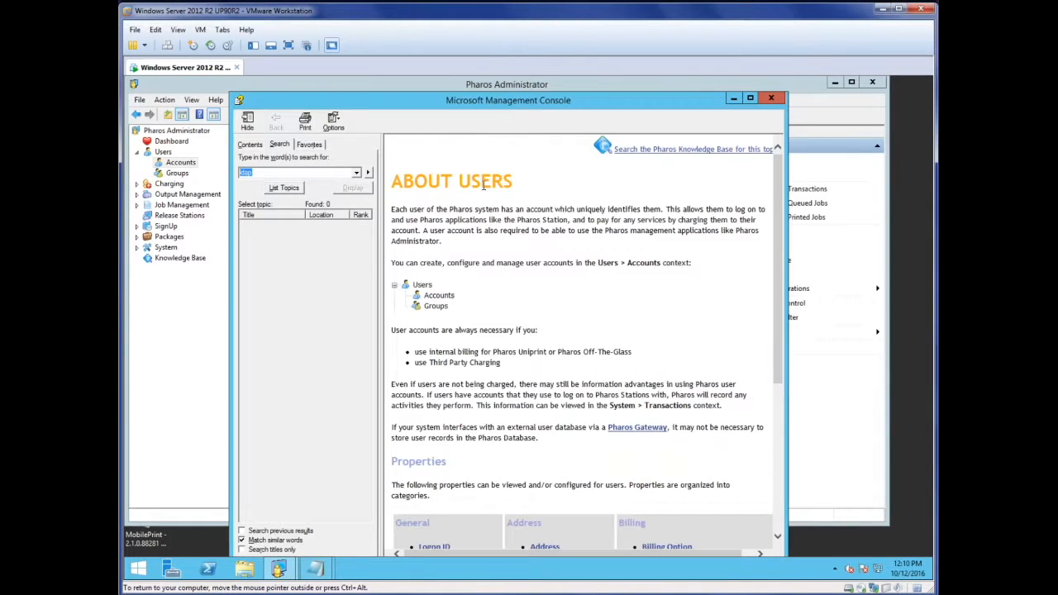
pyautogui.click(280, 173)
pyautogui.moveTo(261, 172); pyautogui.dragTo(241, 172)
pyautogui.write('batch user load')
pyautogui.press('Return')
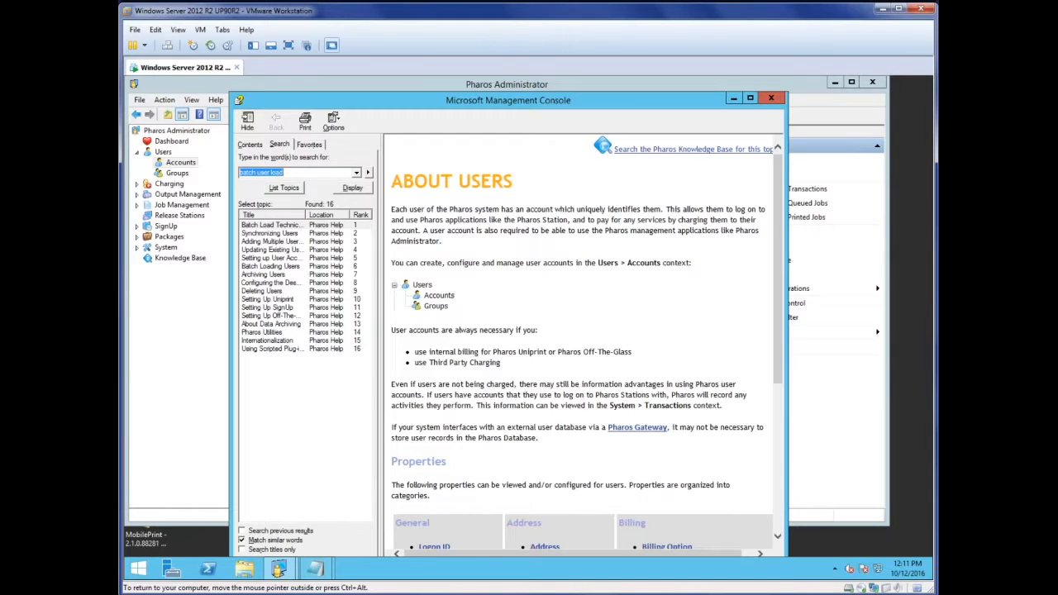
# - Open the Batch Load Technical Information help topic and highlight the expected input file layout
pyautogui.moveTo(381, 213); pyautogui.dragTo(411, 214)
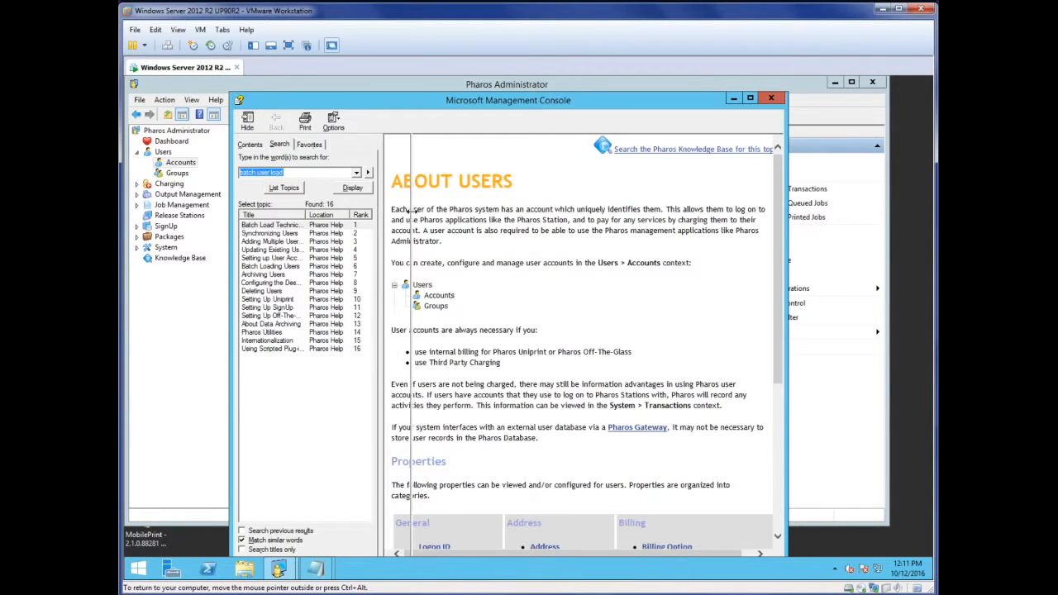
pyautogui.click(280, 226)
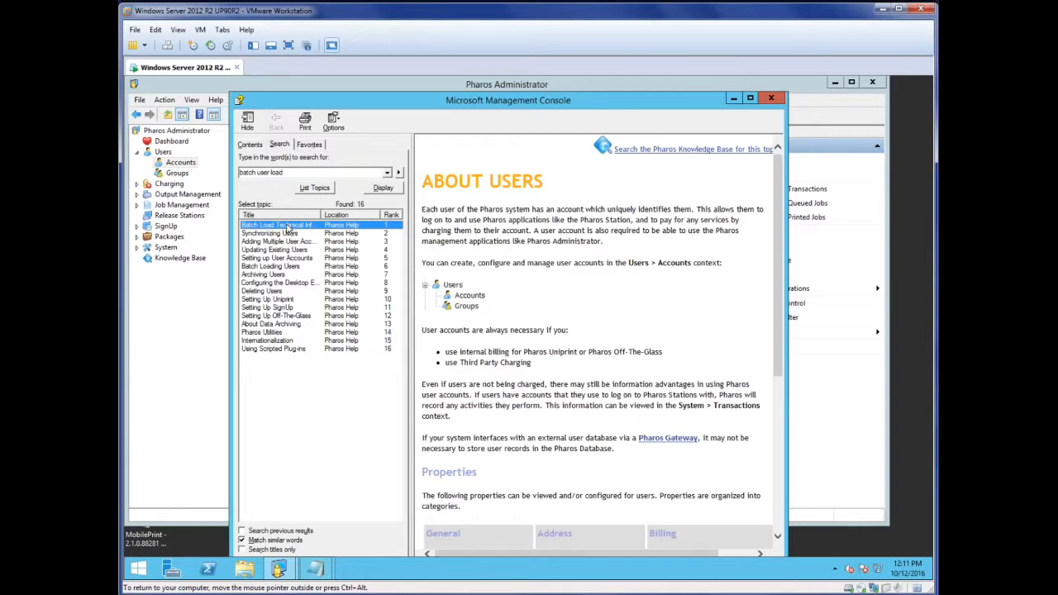
pyautogui.doubleClick(289, 228)
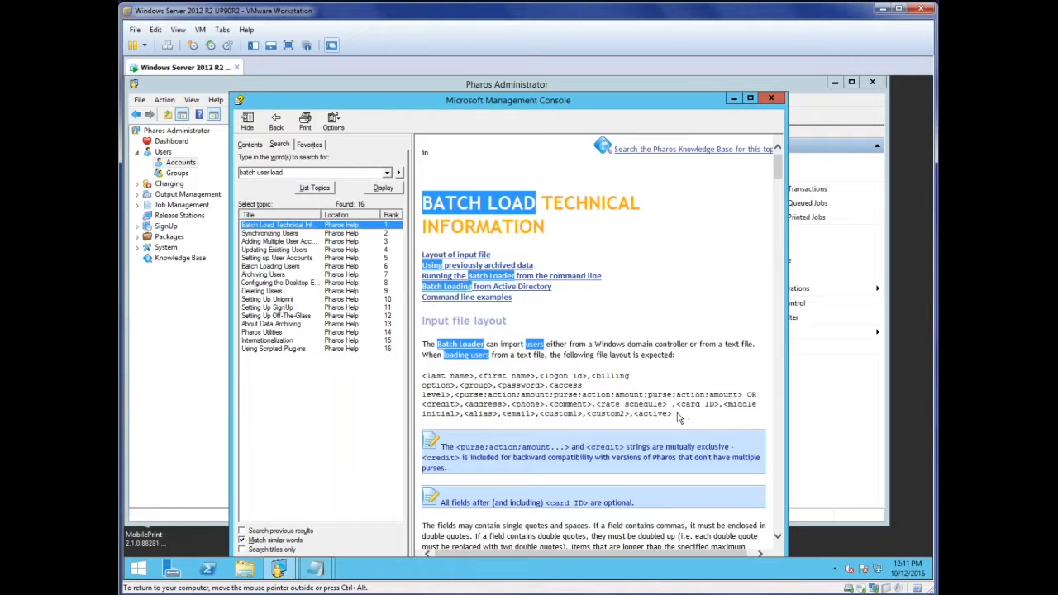
pyautogui.moveTo(423, 375); pyautogui.dragTo(677, 416)
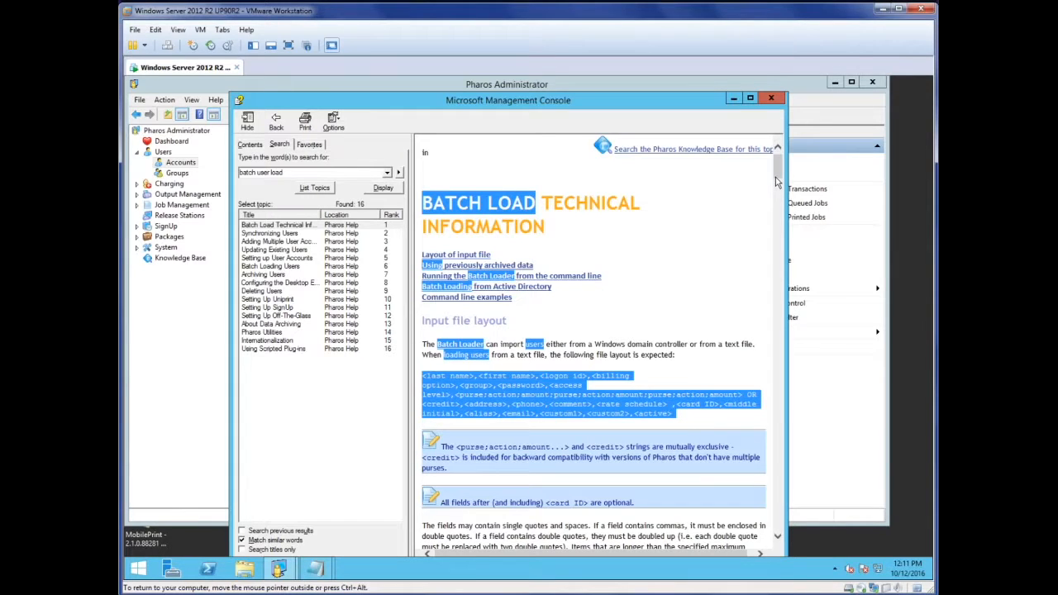
pyautogui.click(437, 386)
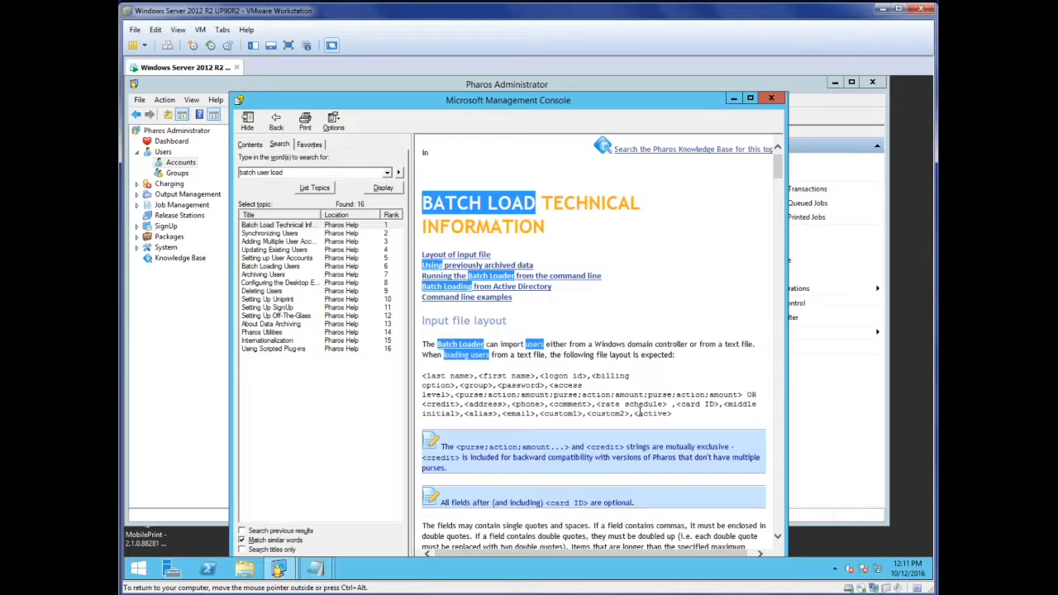
# - Examine the layout's individual fields, including billing option, group, access level, password, card ID and email, and minimize the help
pyautogui.moveTo(547, 378); pyautogui.dragTo(460, 387)
pyautogui.click(606, 381)
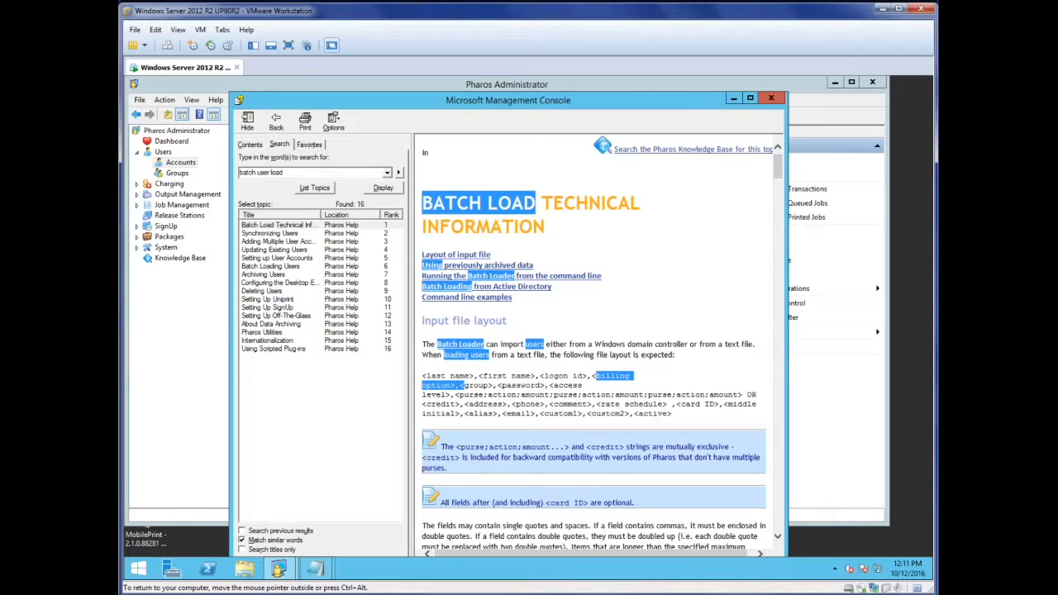
pyautogui.click(468, 385)
pyautogui.doubleClick(467, 386)
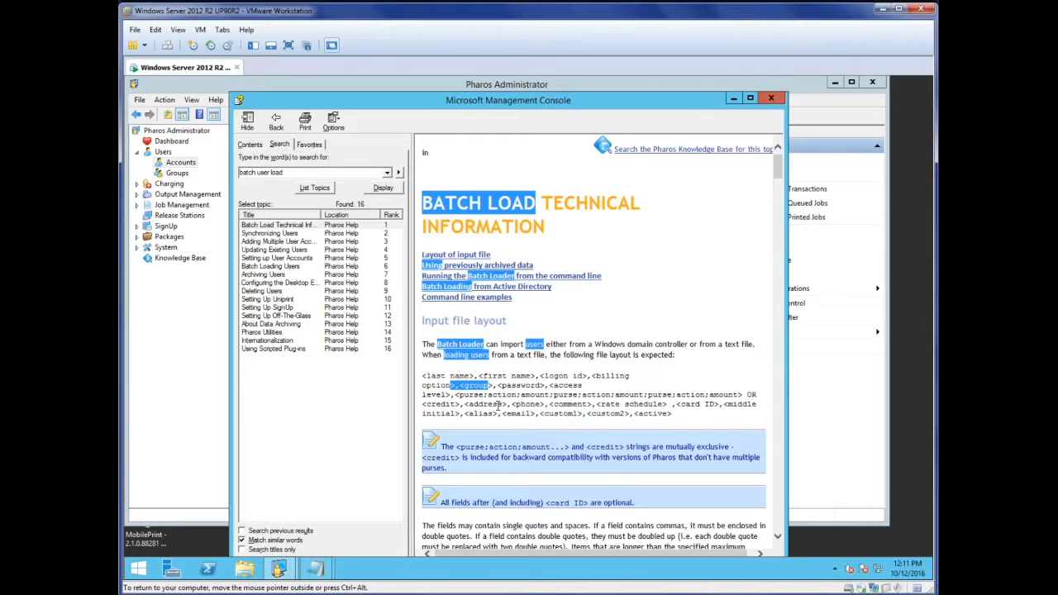
pyautogui.moveTo(552, 385); pyautogui.dragTo(459, 396)
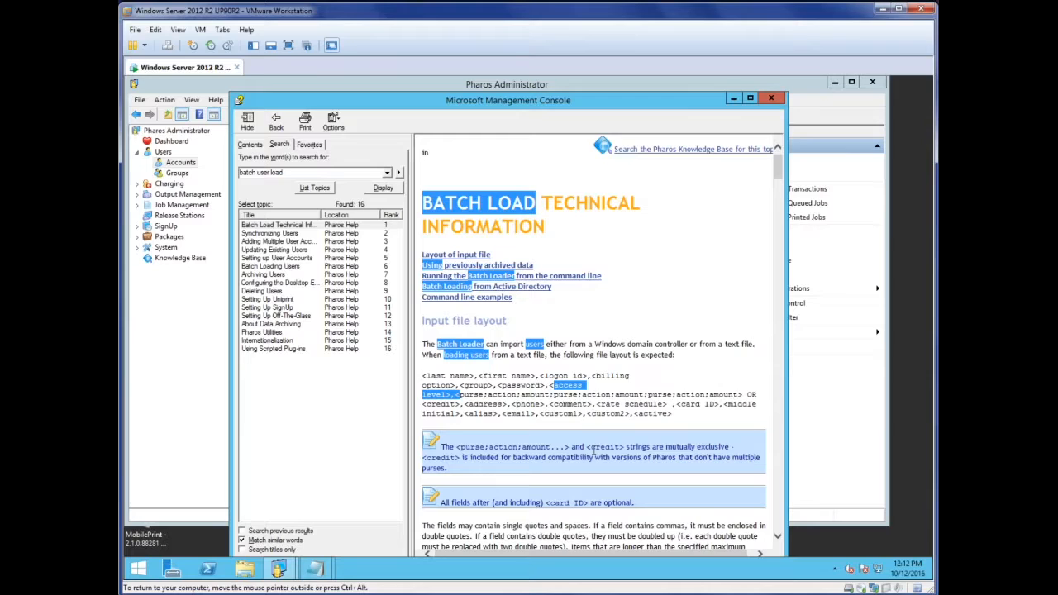
pyautogui.click(661, 375)
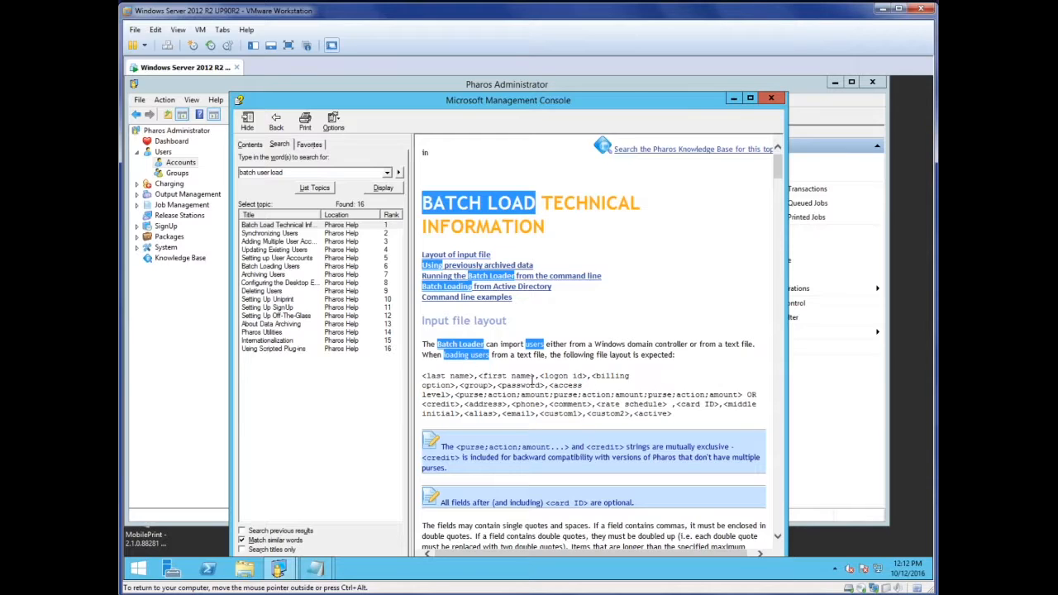
pyautogui.moveTo(488, 385); pyautogui.dragTo(541, 385)
pyautogui.moveTo(726, 405); pyautogui.dragTo(672, 405)
pyautogui.moveTo(544, 413); pyautogui.dragTo(506, 413)
pyautogui.click(710, 150)
pyautogui.moveTo(423, 374); pyautogui.dragTo(666, 447)
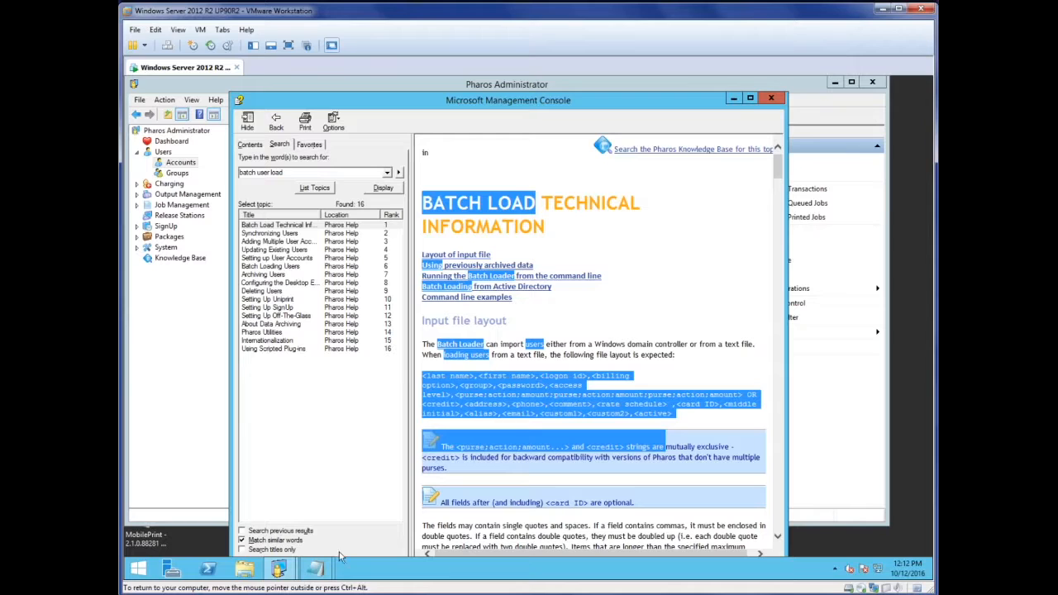
pyautogui.click(734, 99)
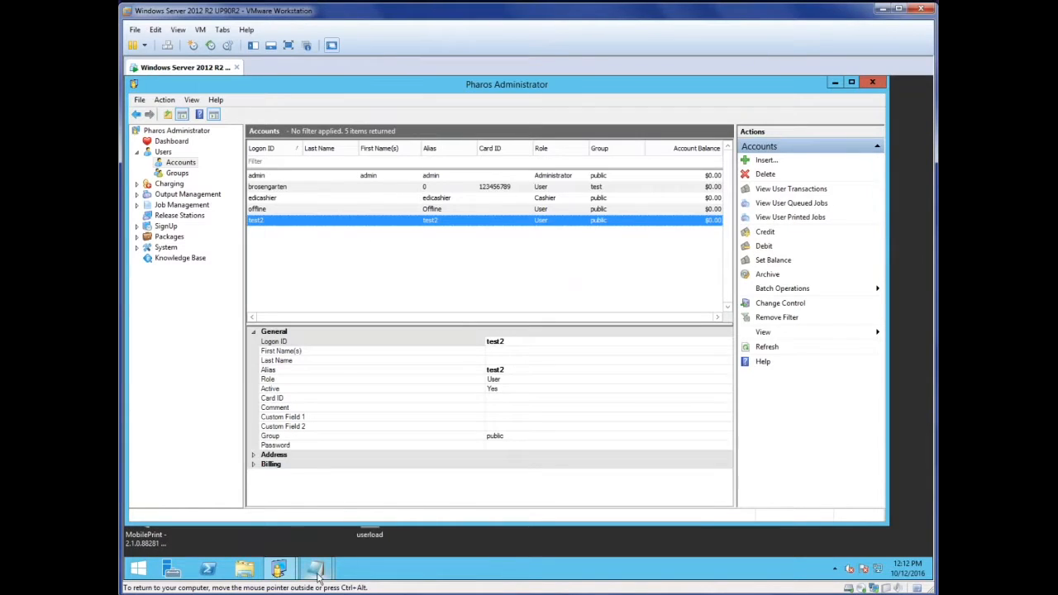
# - Bring back the userload file in Notepad and append a # to the end of every user record
pyautogui.moveTo(316, 569)
pyautogui.click(381, 503)
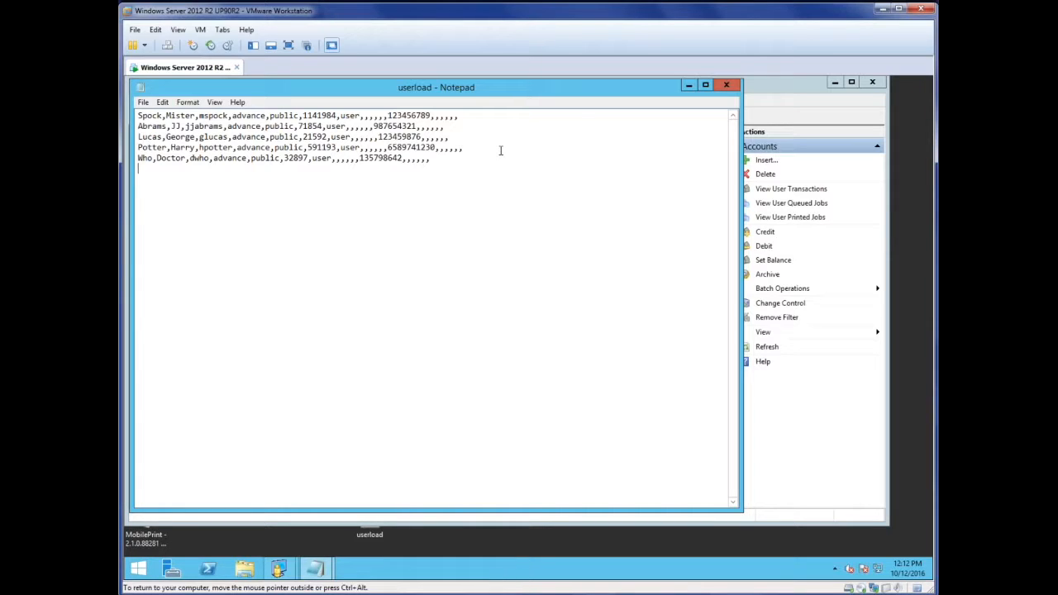
pyautogui.press('Return')
pyautogui.click(473, 117)
pyautogui.write('###')
pyautogui.press('Down')
pyautogui.write('#')
pyautogui.press('Down')
pyautogui.write('#')
pyautogui.moveTo(458, 116); pyautogui.dragTo(426, 158)
pyautogui.click(489, 220)
# - Replace every # in the userload file with nothing and close the Replace dialog
pyautogui.click(144, 102)
pyautogui.moveTo(161, 104)
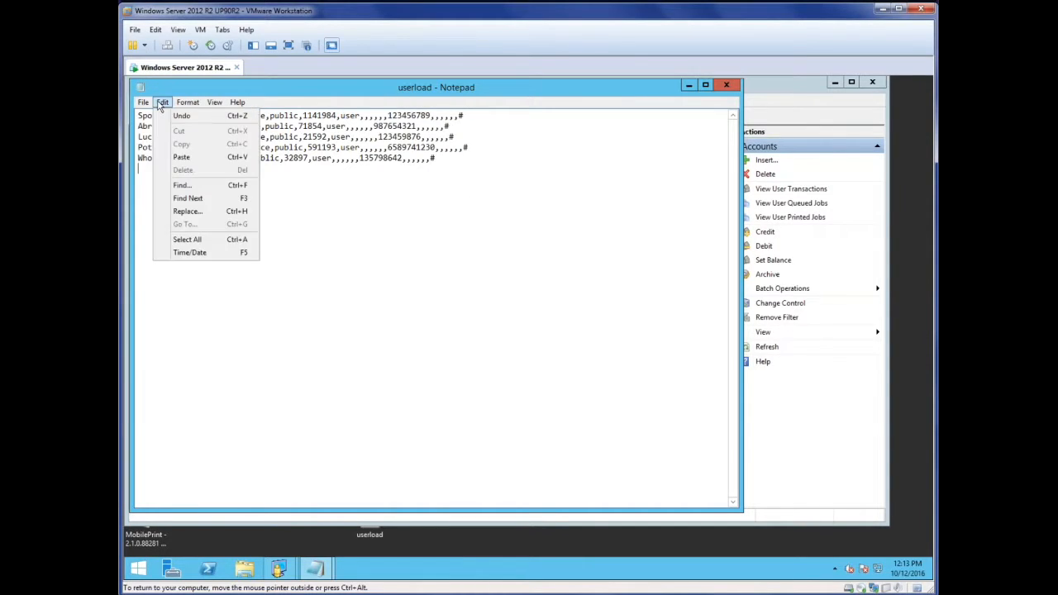
pyautogui.click(189, 214)
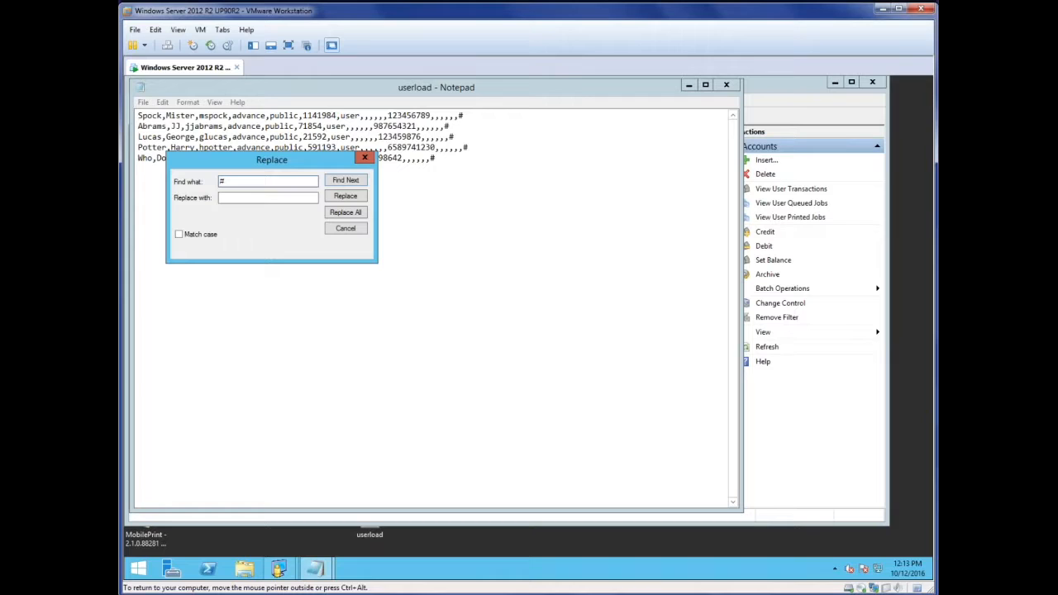
pyautogui.click(356, 215)
pyautogui.click(365, 157)
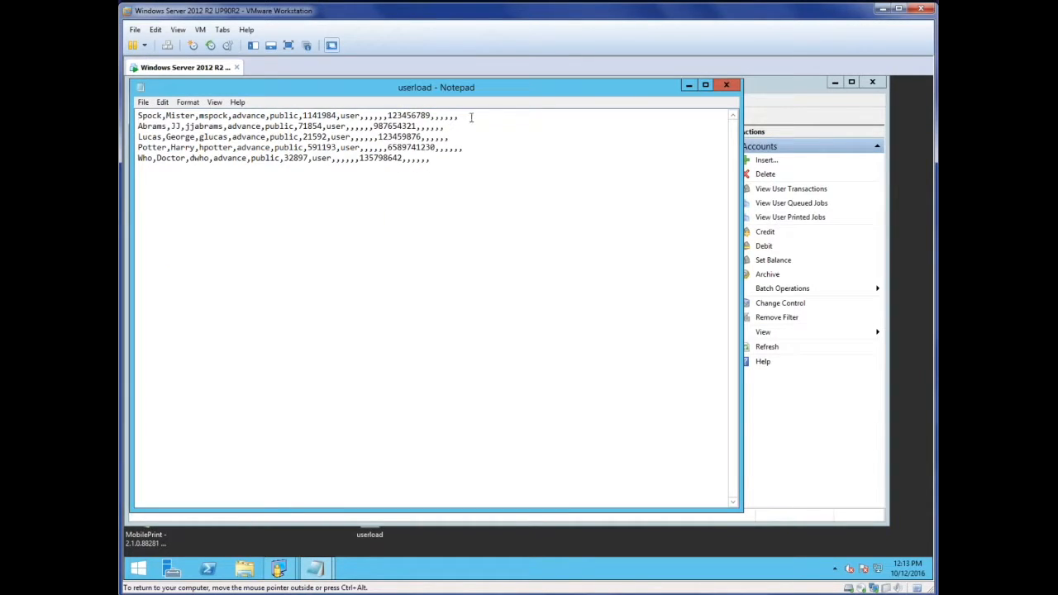
# - Check the extent and line endings of the records in the userload file, and minimize it
pyautogui.moveTo(471, 117); pyautogui.dragTo(137, 116)
pyautogui.press('End')
pyautogui.click(474, 157)
pyautogui.click(470, 148)
pyautogui.click(692, 86)
# - Bring back the Batch Load Technical Information help topic and clear the highlighting on the file layout
pyautogui.moveTo(283, 572)
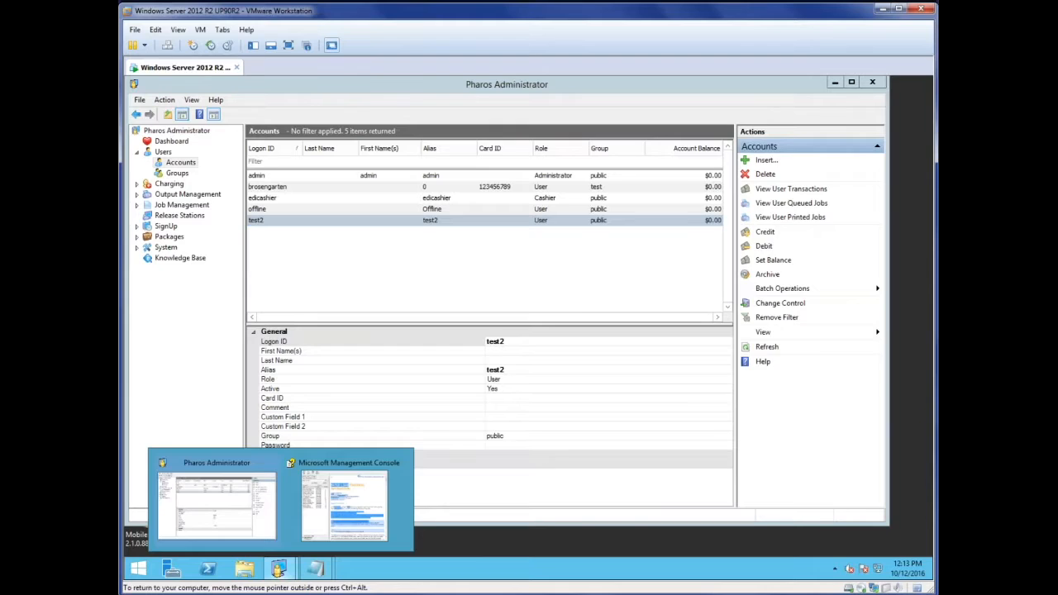
pyautogui.click(347, 511)
pyautogui.click(670, 427)
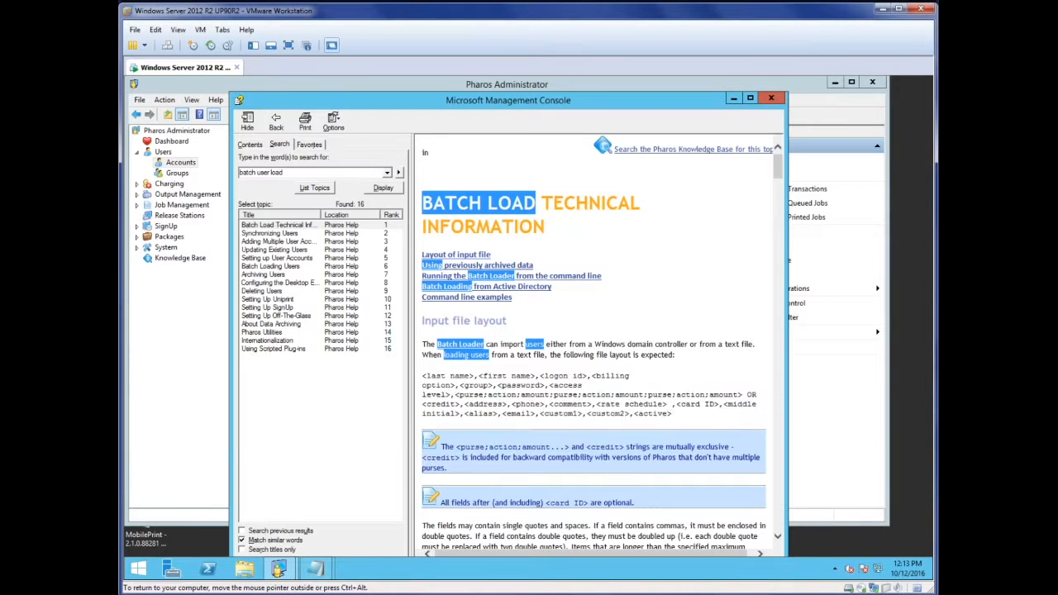
# - Examine the input file layout and the column restrictions table in the Batch Load Technical Information topic, and clear the highlighting on the layout
pyautogui.moveTo(672, 413); pyautogui.dragTo(624, 412)
pyautogui.click(625, 413)
pyautogui.moveTo(424, 374); pyautogui.dragTo(675, 410)
pyautogui.scroll(-3, 676, 407)
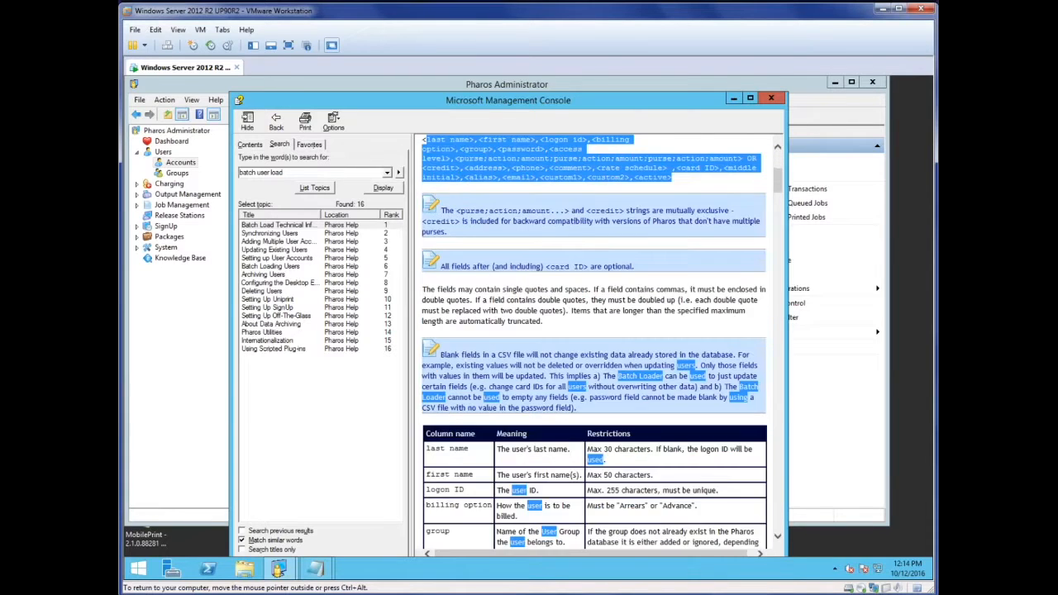
pyautogui.scroll(-5, 595, 341)
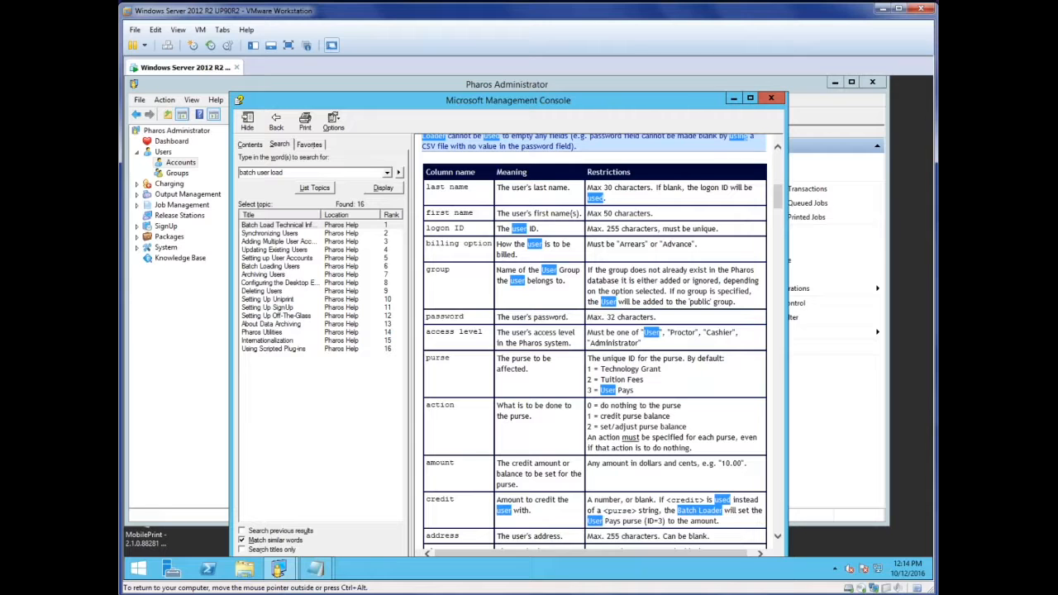
pyautogui.scroll(-5, 593, 387)
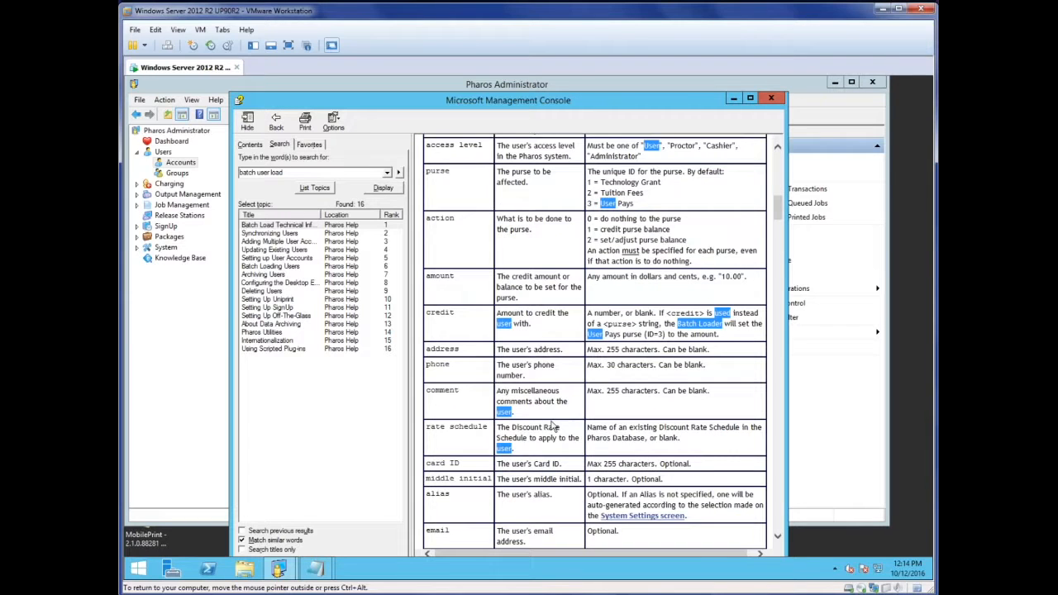
pyautogui.scroll(-4, 592, 387)
pyautogui.scroll(15, 592, 387)
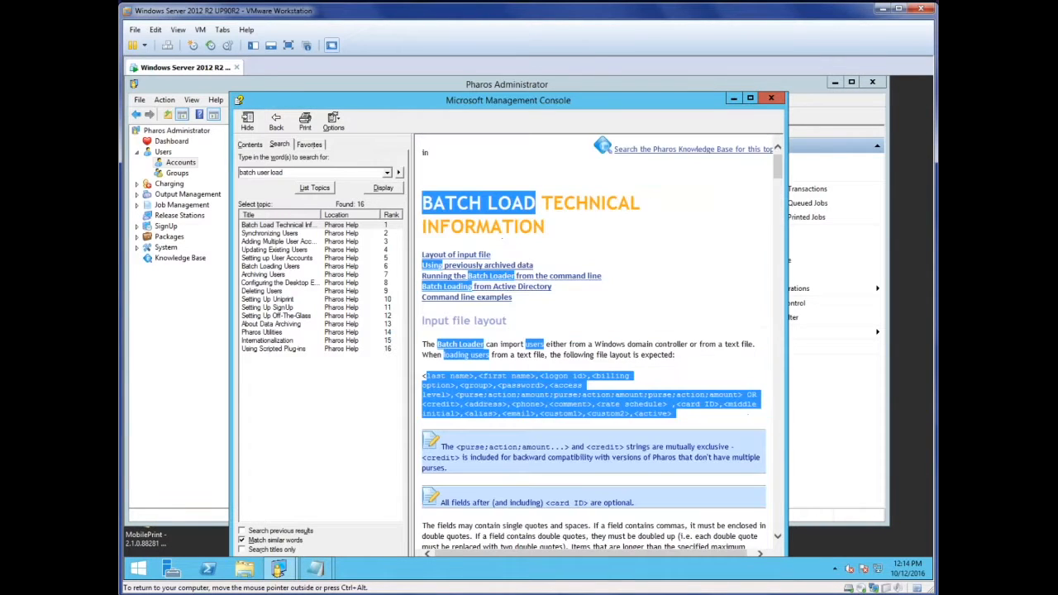
pyautogui.click(689, 307)
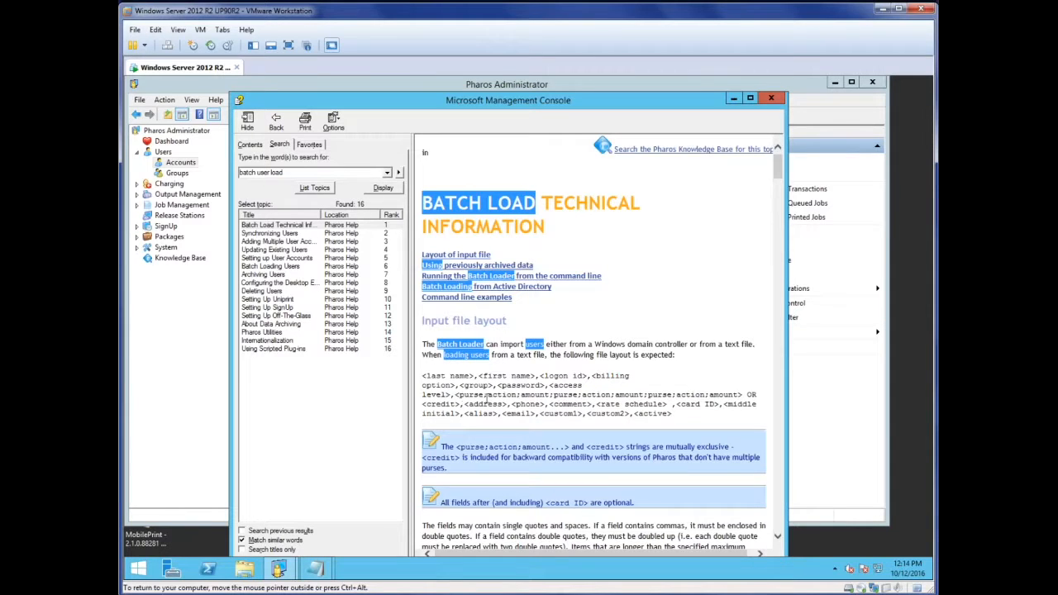
# - Examine the purse;action;amount and credit fields in the file layout and the restrictions table, and minimize the help window
pyautogui.moveTo(458, 391); pyautogui.dragTo(465, 406)
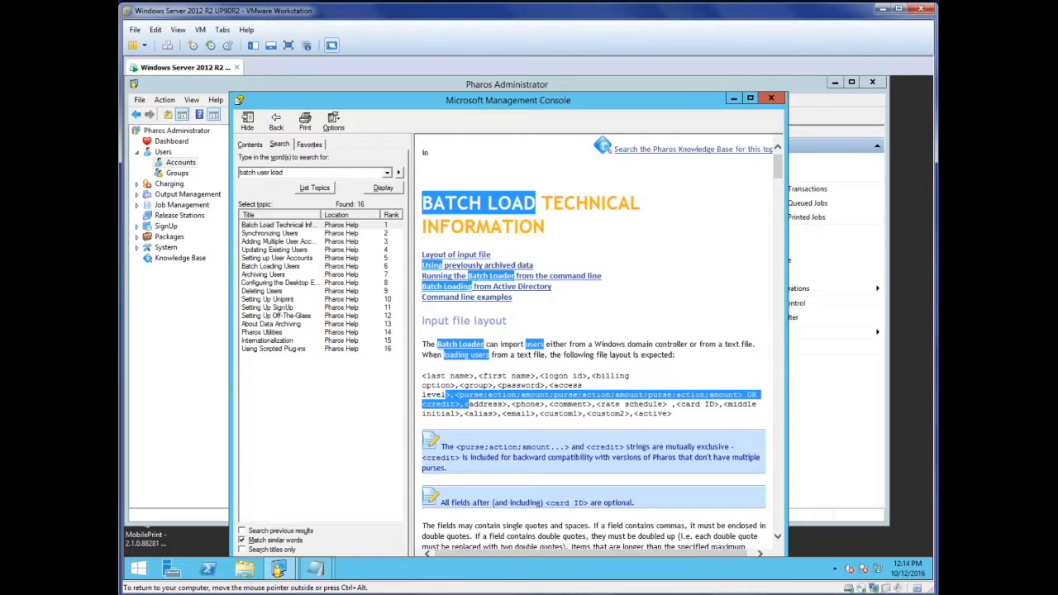
pyautogui.click(457, 397)
pyautogui.moveTo(457, 397); pyautogui.dragTo(731, 403)
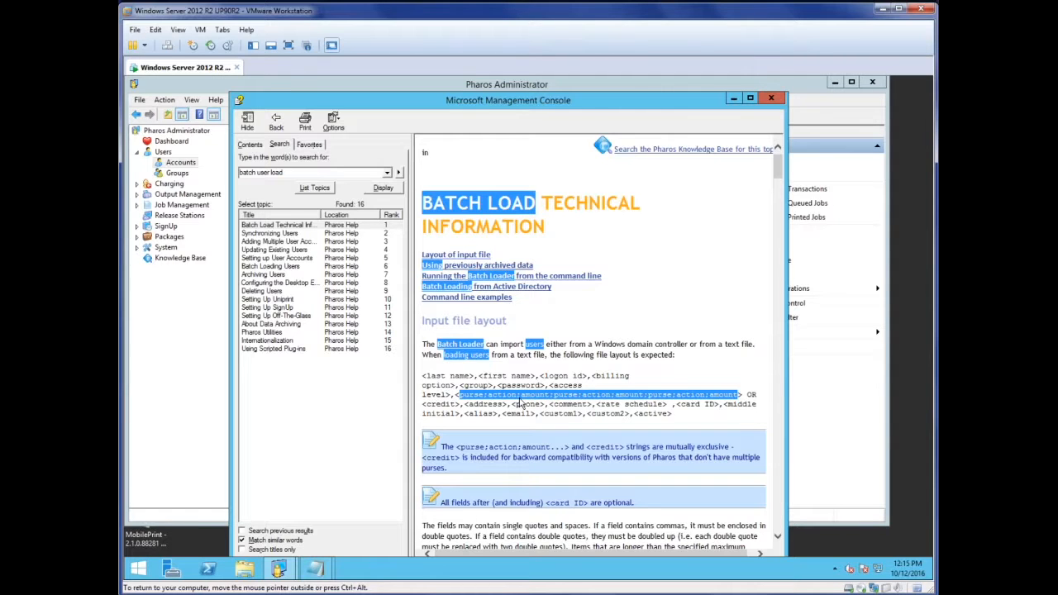
pyautogui.scroll(-15, 521, 402)
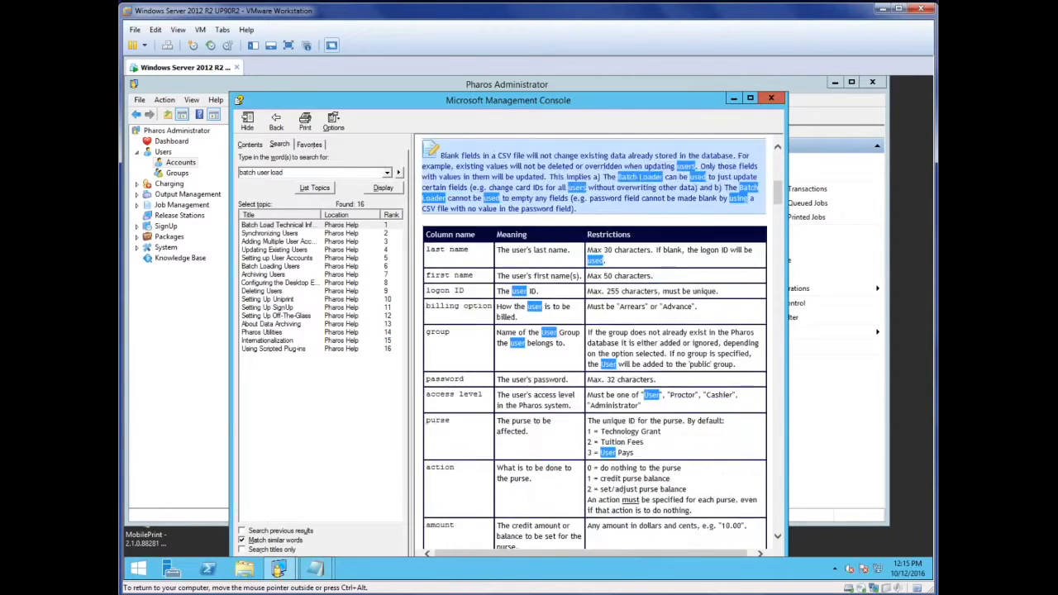
pyautogui.scroll(-5, 595, 344)
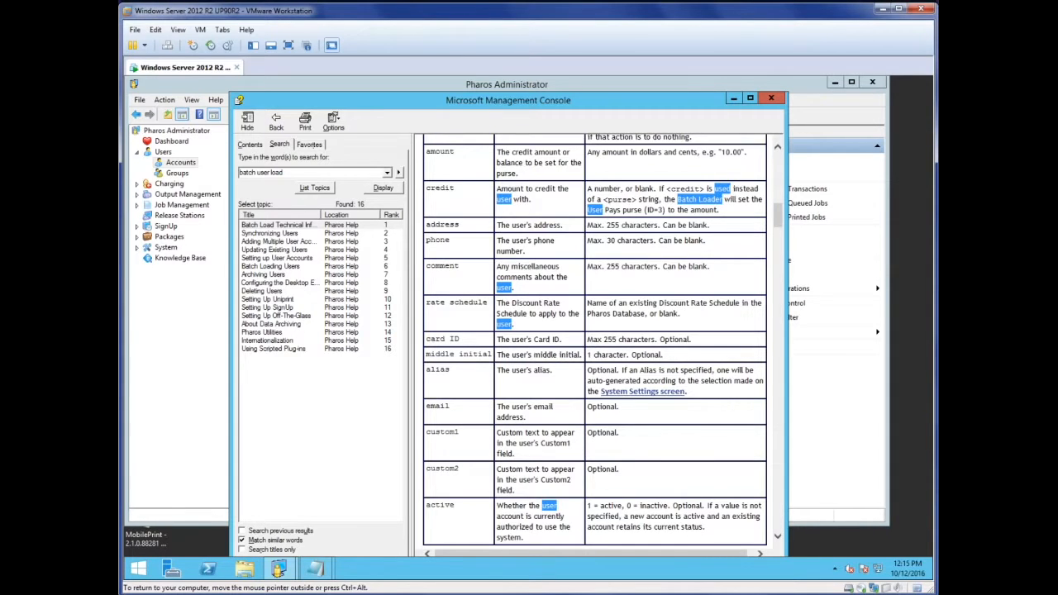
pyautogui.scroll(-2, 596, 339)
pyautogui.scroll(7, 476, 397)
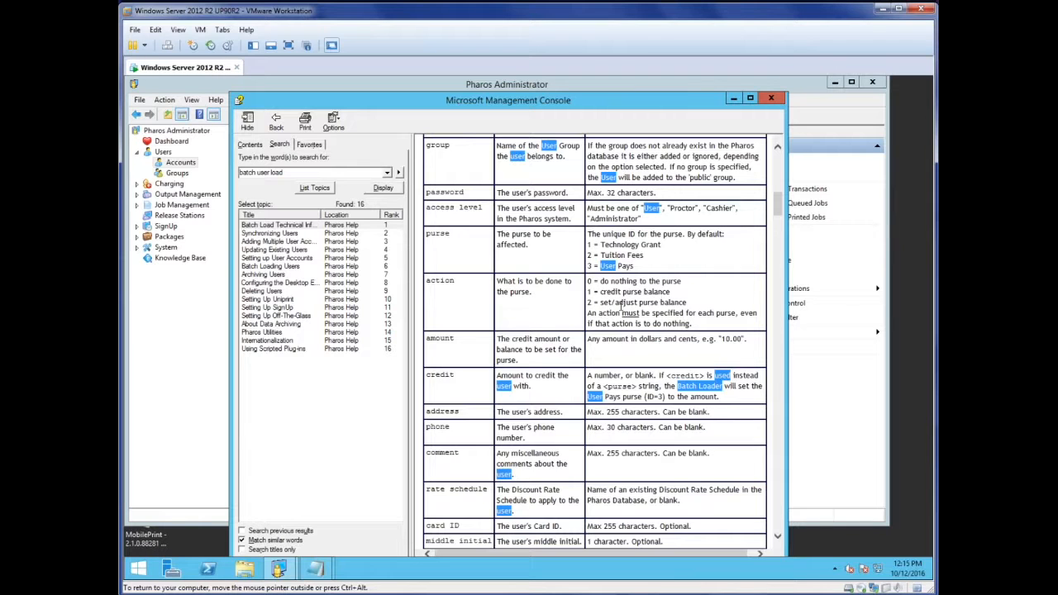
pyautogui.scroll(10, 610, 336)
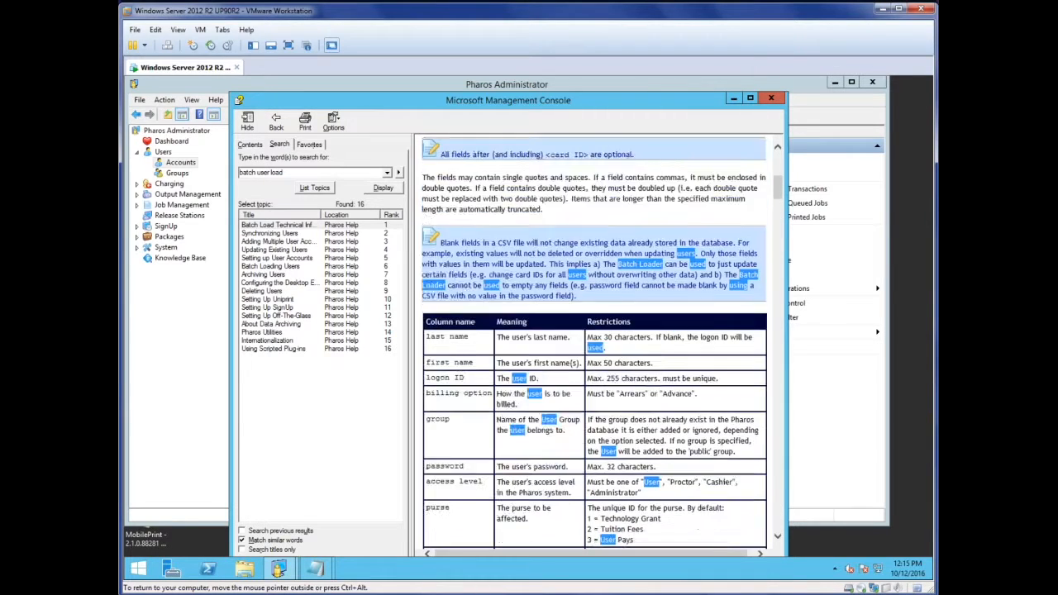
pyautogui.scroll(3, 610, 339)
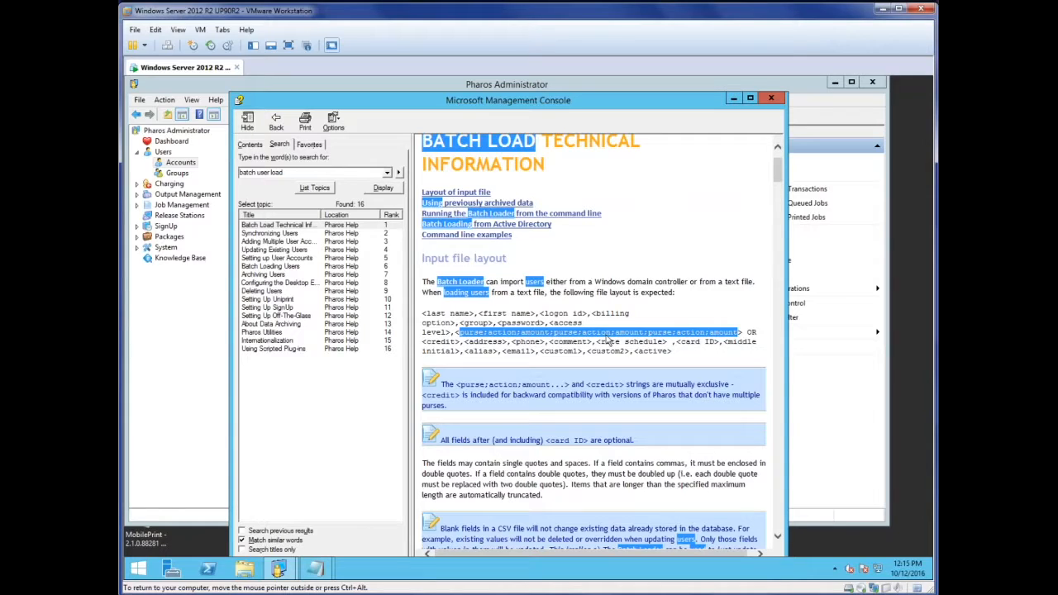
pyautogui.moveTo(423, 341); pyautogui.dragTo(468, 342)
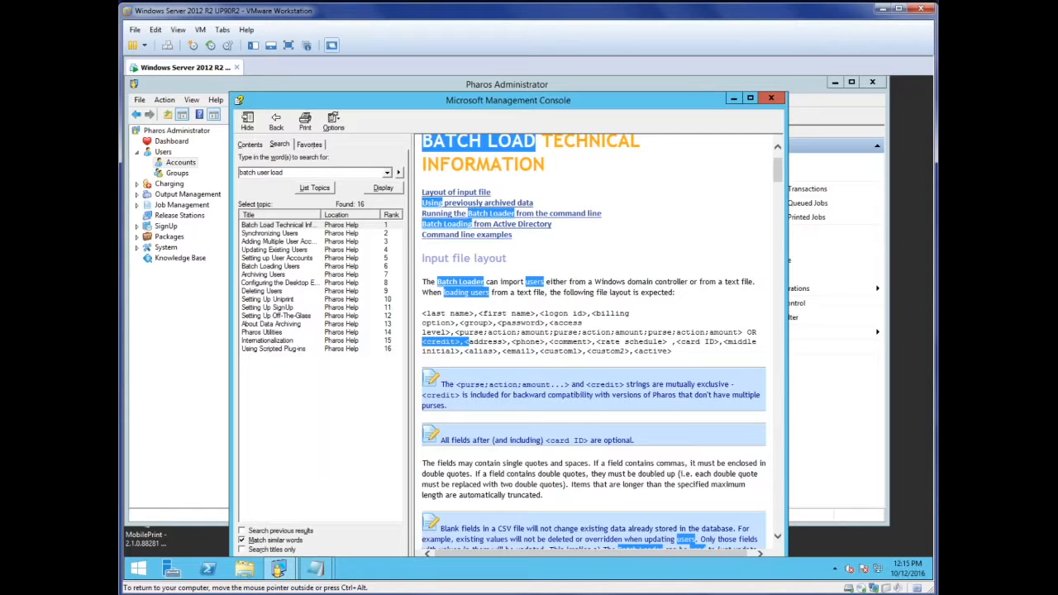
pyautogui.click(733, 99)
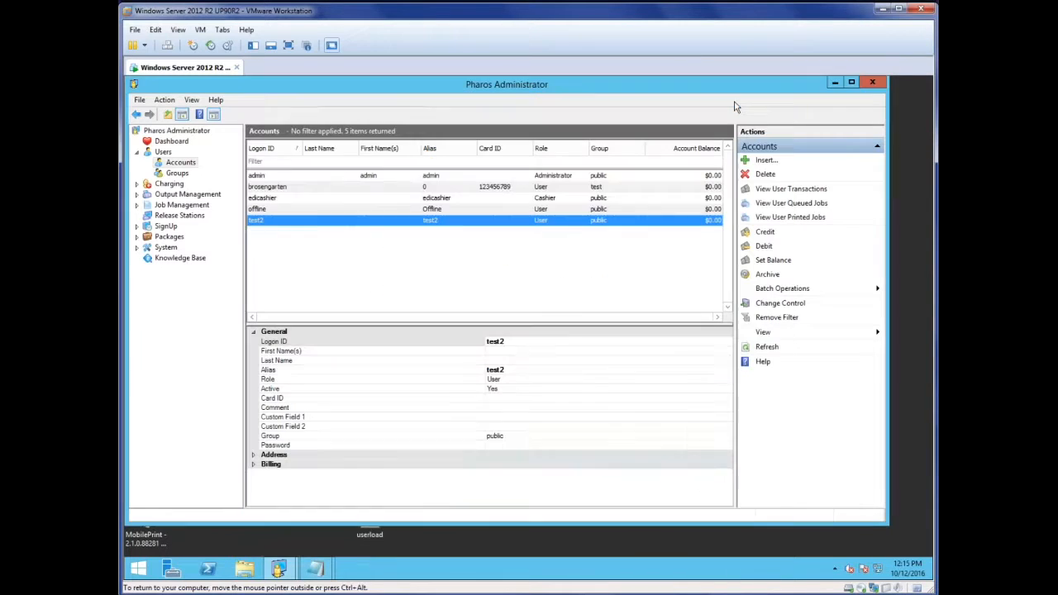
# - Check the user records in the userload file in Notepad and switch back to Pharos Administrator
pyautogui.moveTo(315, 569)
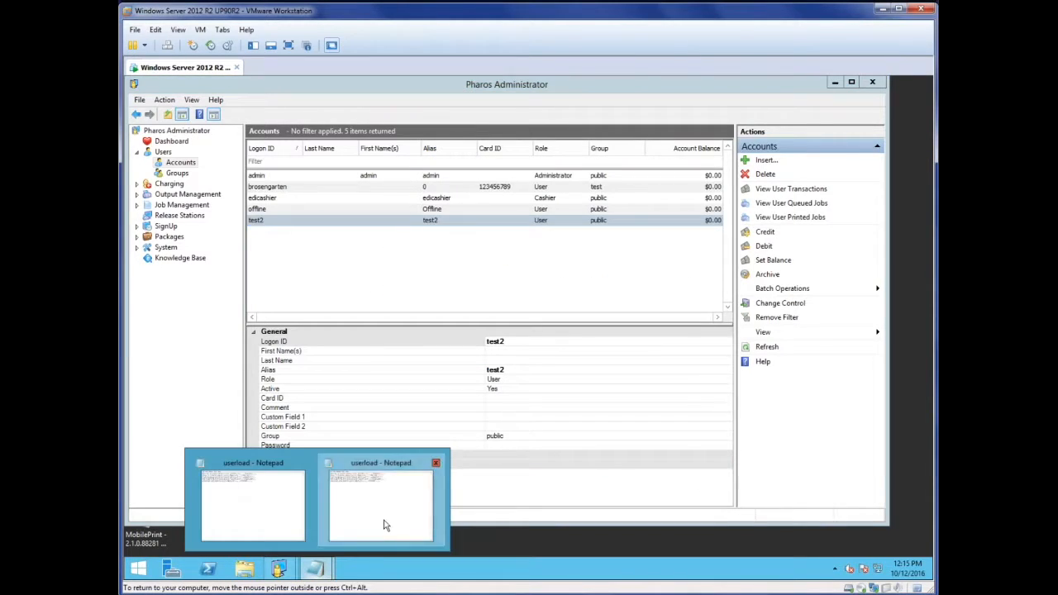
pyautogui.click(384, 525)
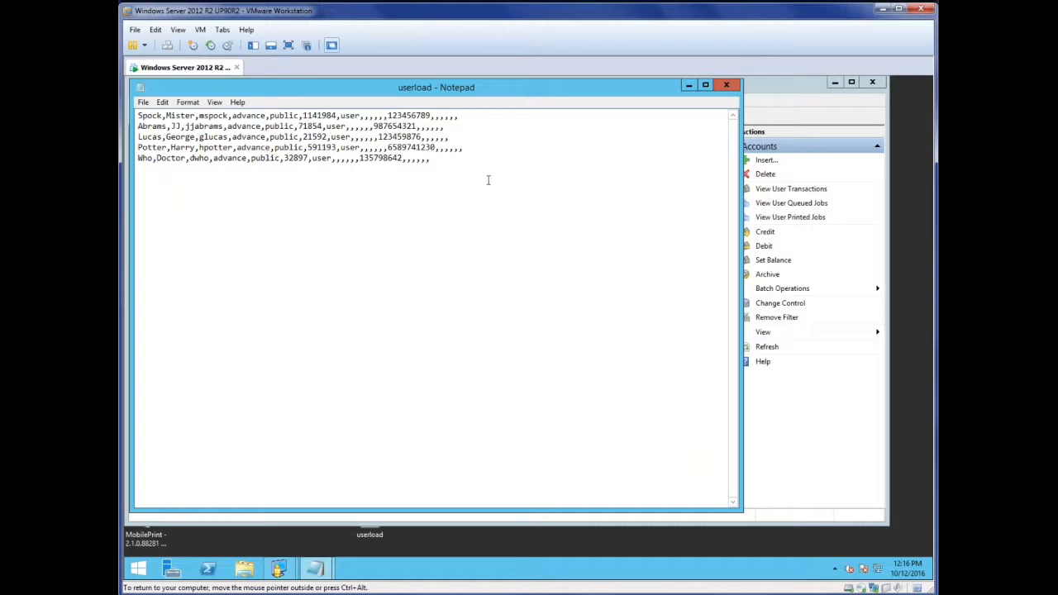
pyautogui.click(792, 100)
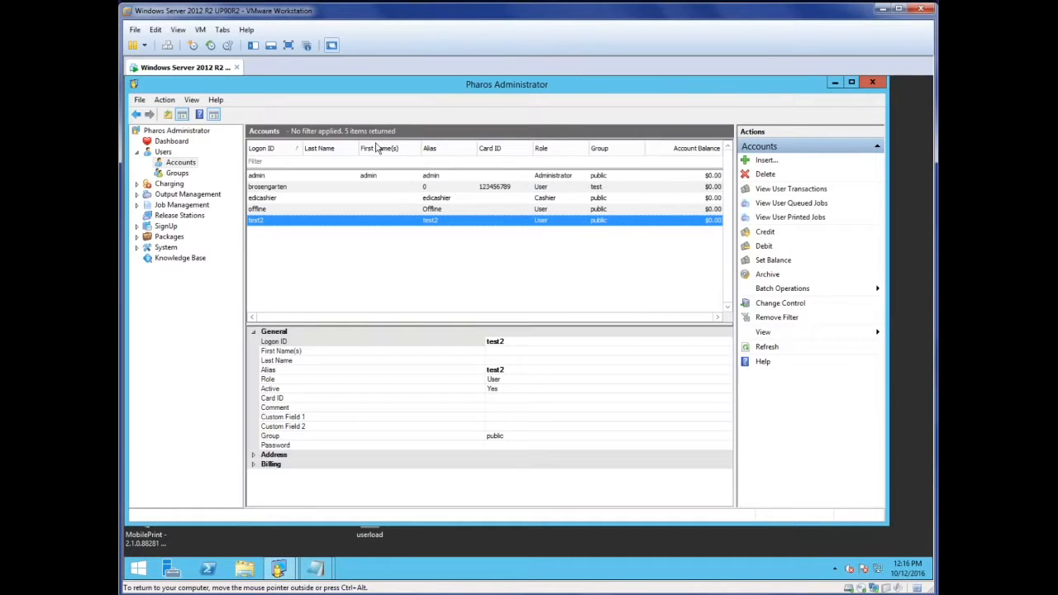
# - Start a Batch User Load that inserts users, with the alias same as the logon ID and the user list from a text file
pyautogui.click(784, 289)
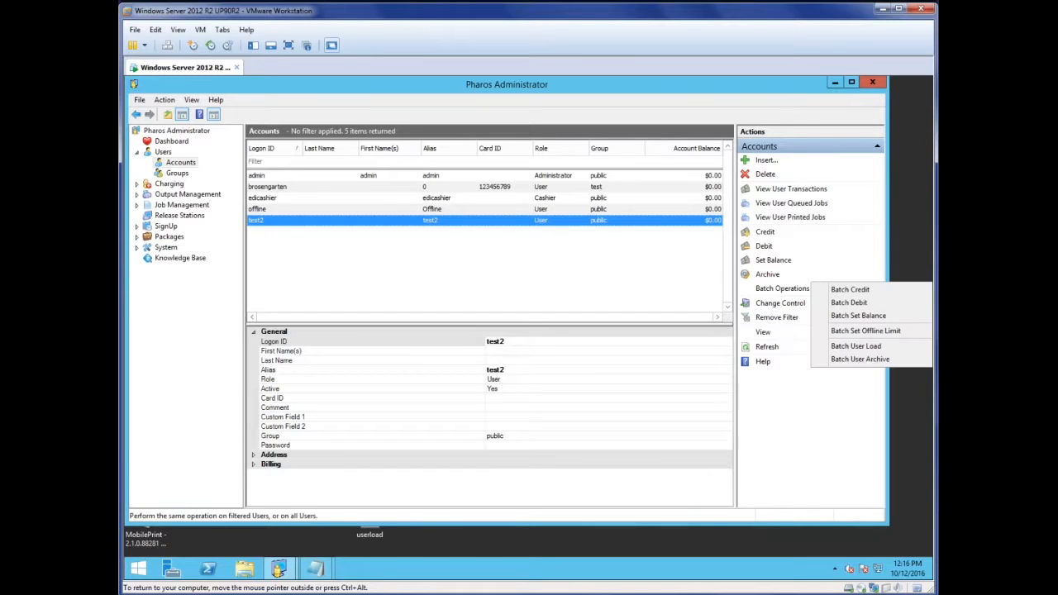
pyautogui.click(856, 347)
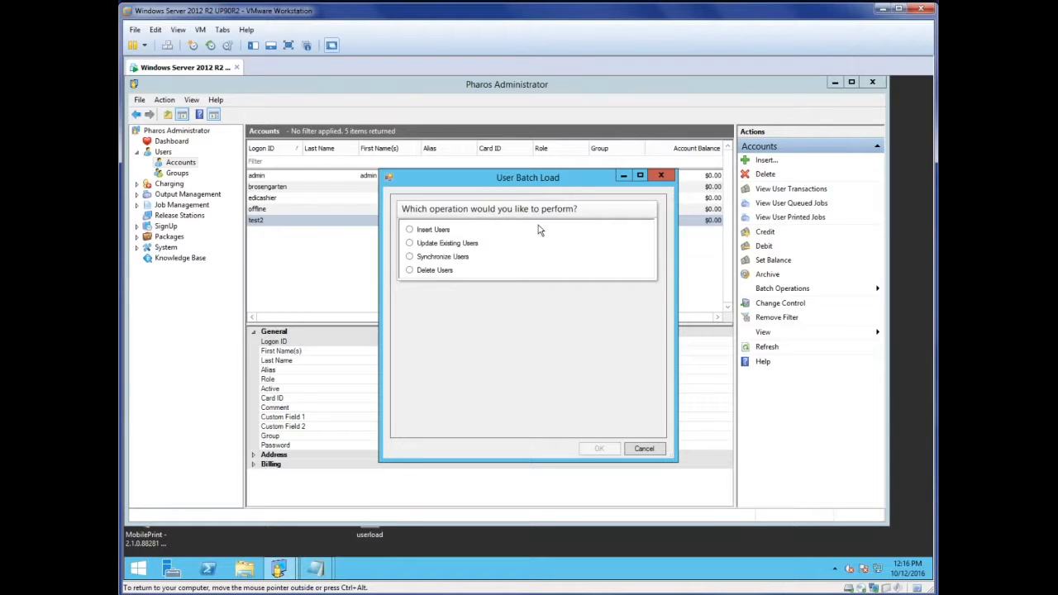
pyautogui.click(410, 231)
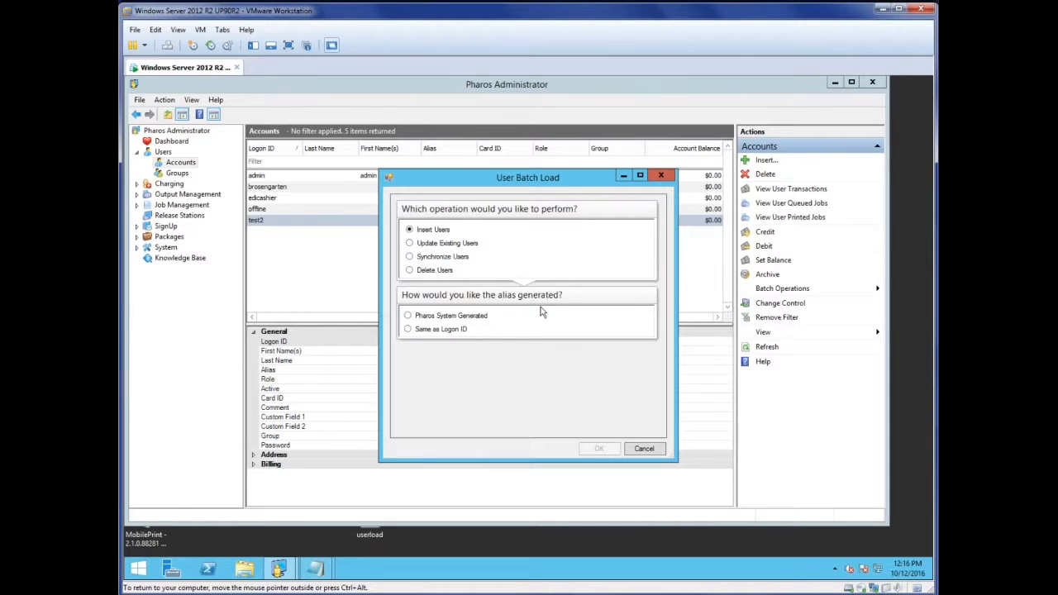
pyautogui.click(431, 334)
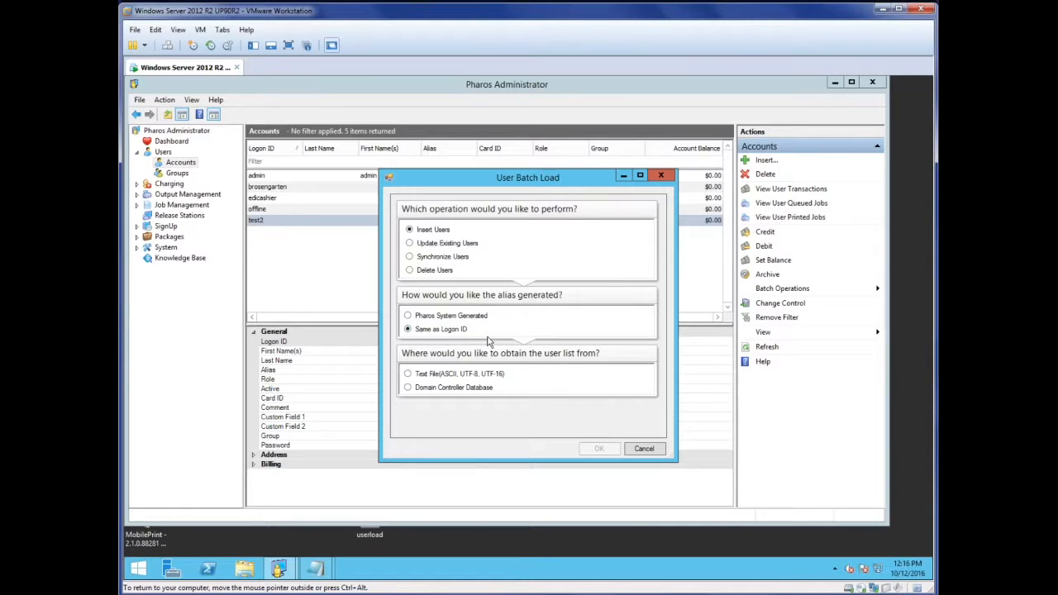
pyautogui.click(461, 374)
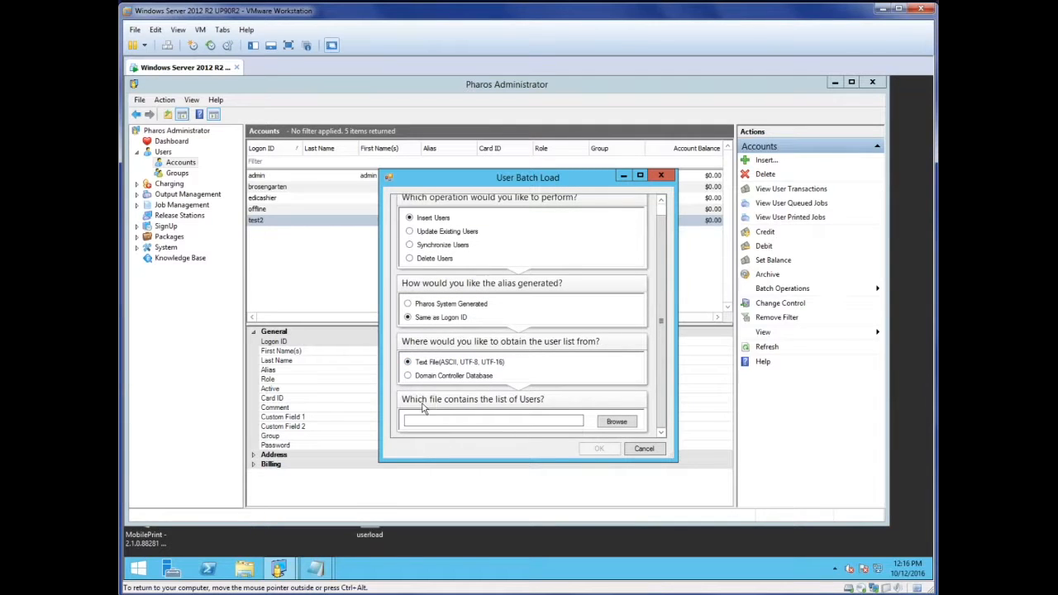
# - Choose the userload text file on the Desktop as the file containing the list of users
pyautogui.click(629, 424)
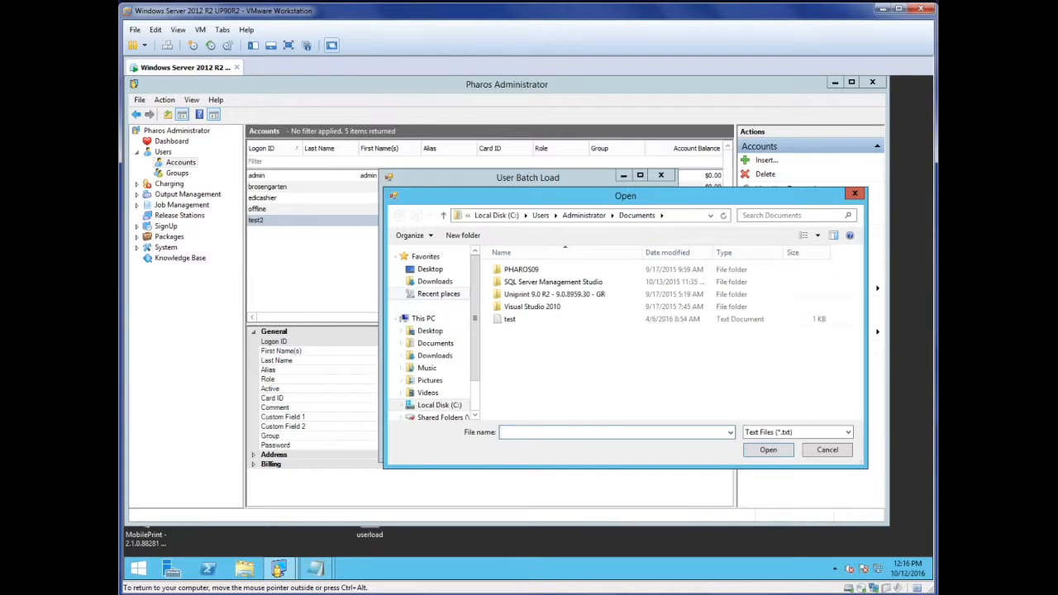
pyautogui.click(430, 268)
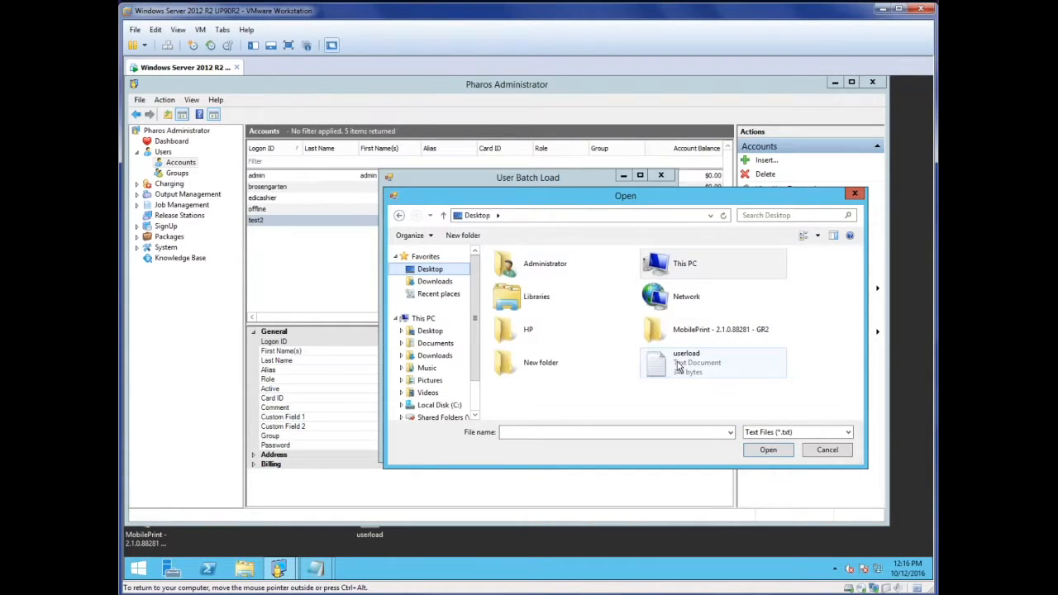
pyautogui.doubleClick(680, 368)
pyautogui.scroll(-1, 449, 415)
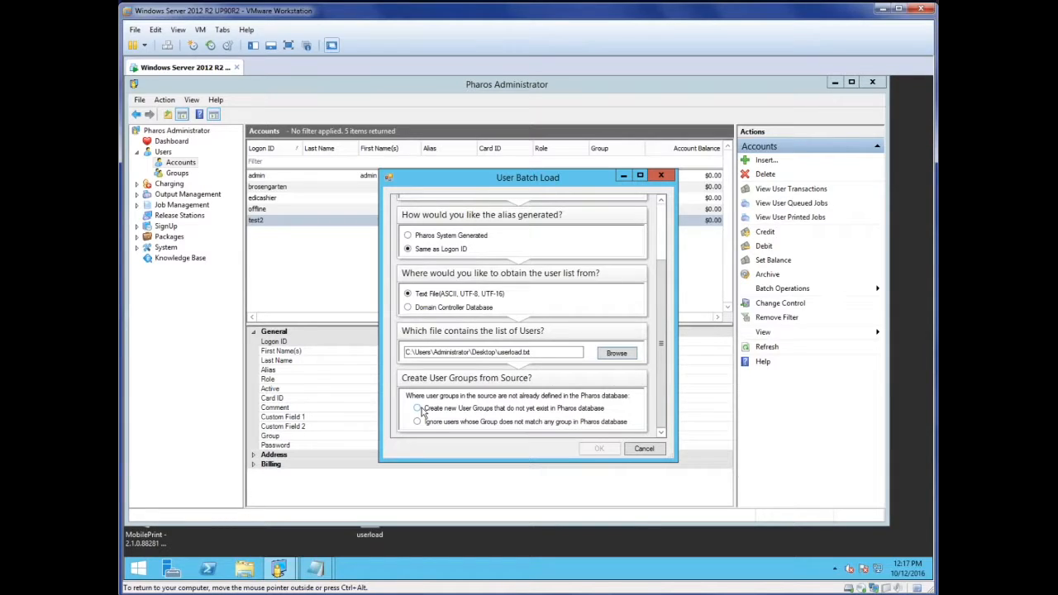
# - Set the batch load to create user groups that do not yet exist in the Pharos database, run it and close the log
pyautogui.scroll(-2, 422, 411)
pyautogui.click(429, 364)
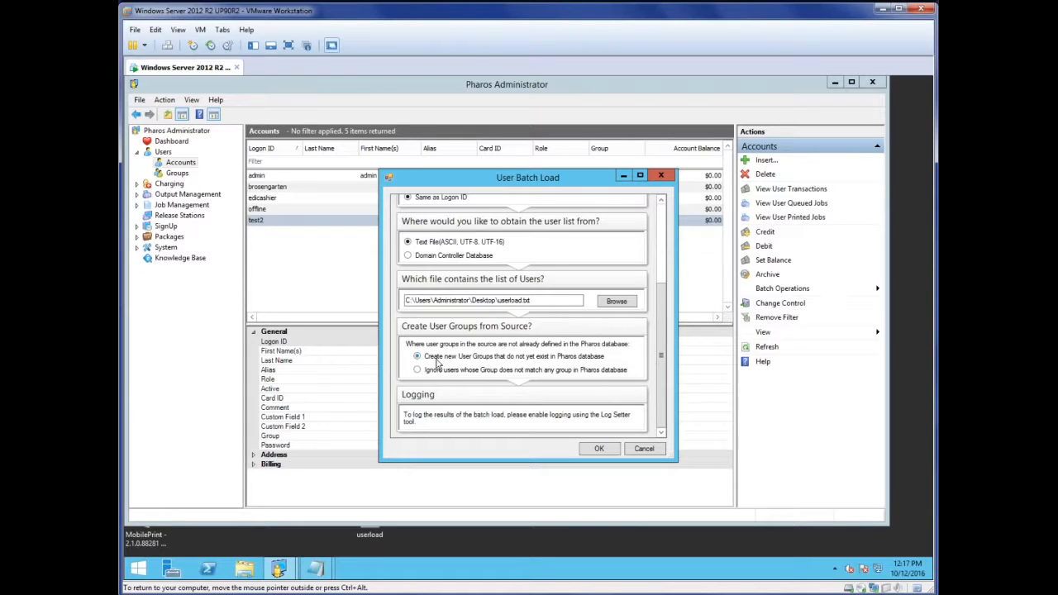
pyautogui.click(599, 448)
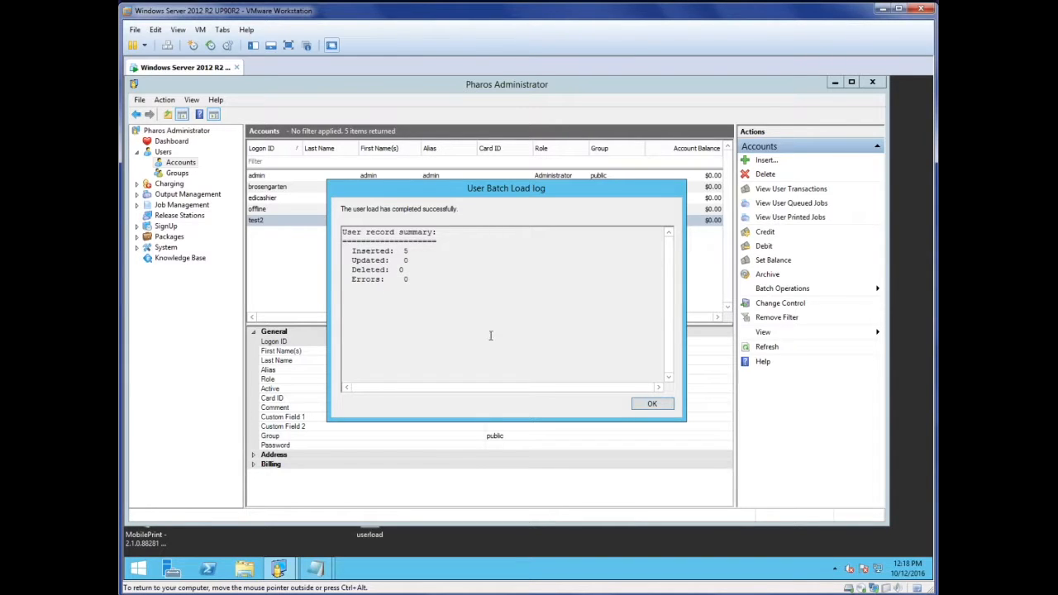
pyautogui.click(662, 406)
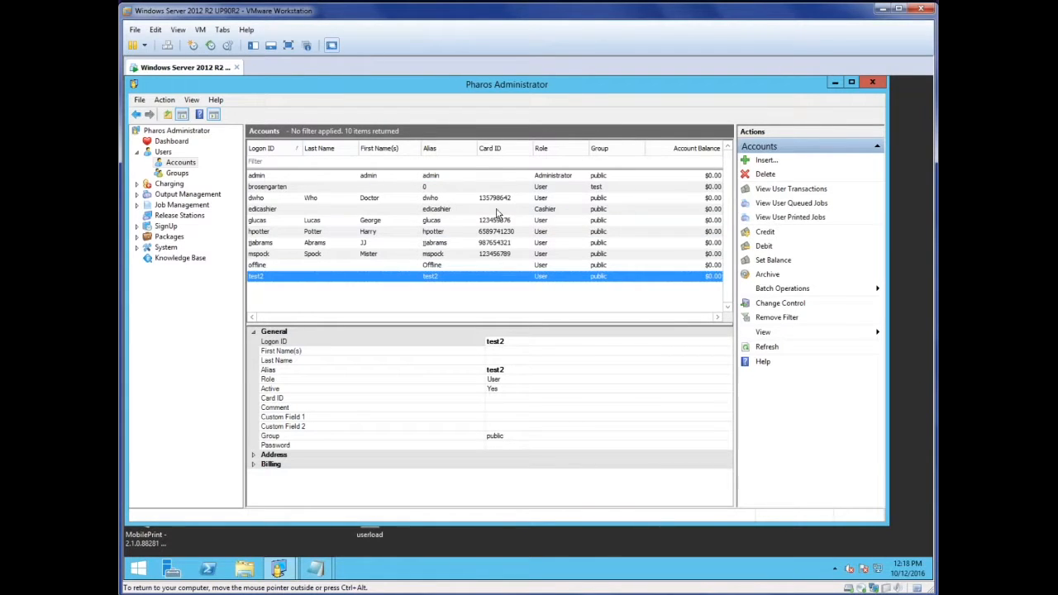
# - Review the general details of each newly loaded user account in the Accounts list
pyautogui.click(262, 254)
pyautogui.click(274, 243)
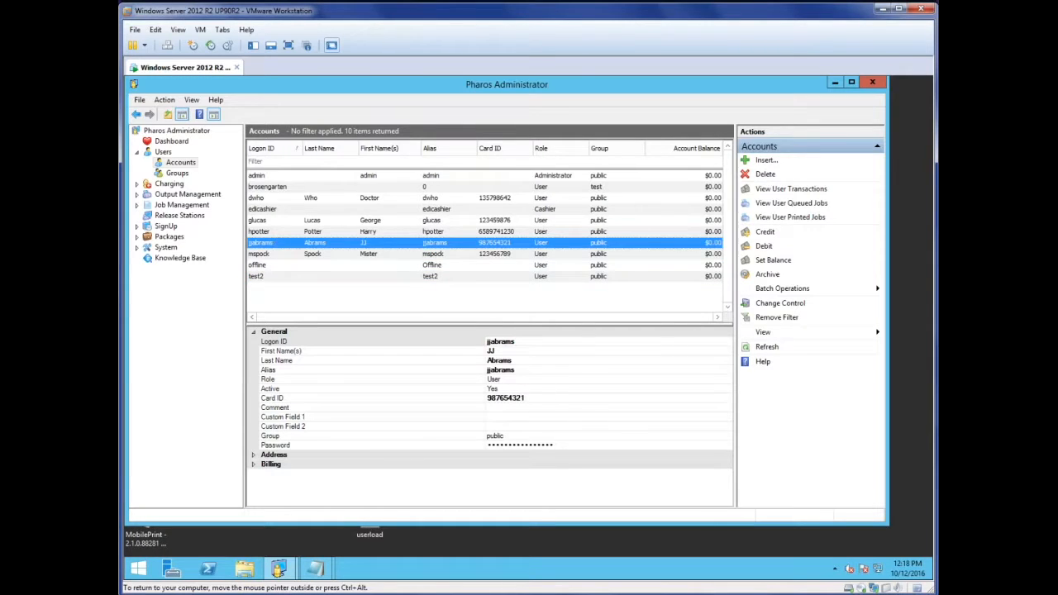
pyautogui.click(277, 234)
pyautogui.click(263, 220)
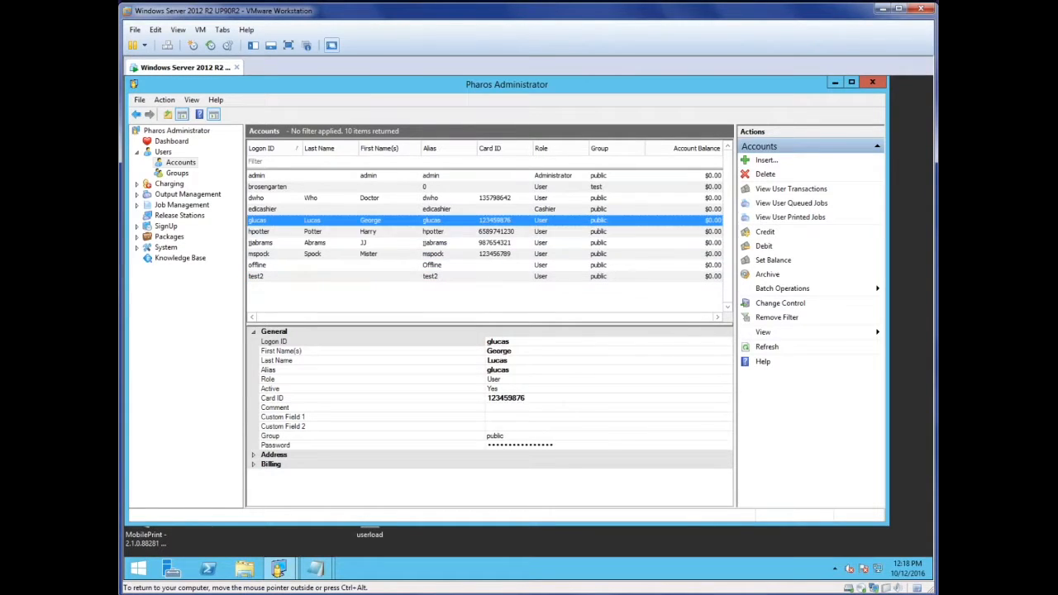
pyautogui.click(269, 199)
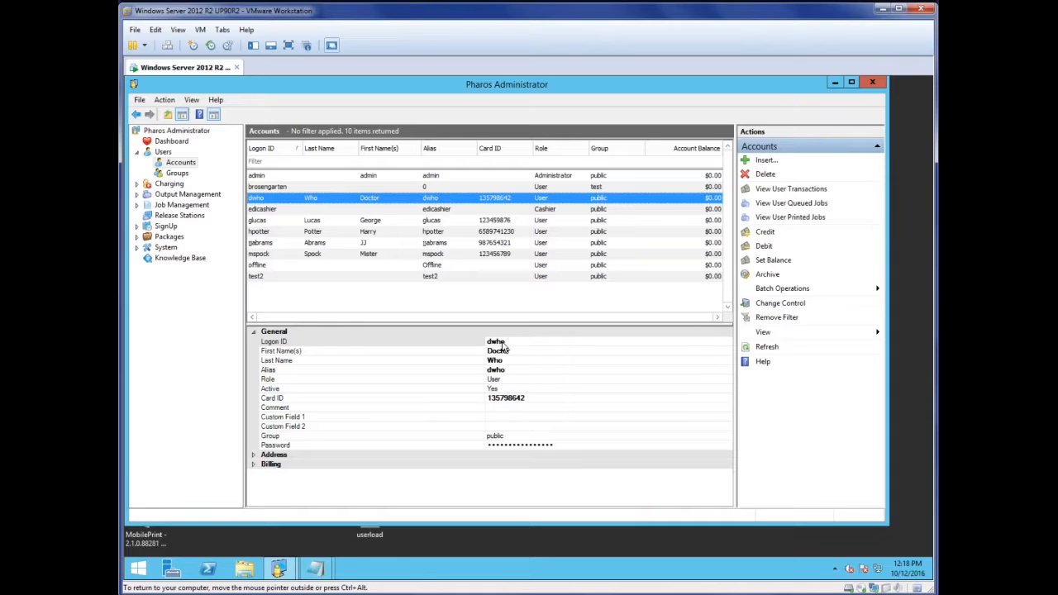
# - Inspect the Billing and Address details of the selected account, and collapse all of its property sections
pyautogui.click(254, 465)
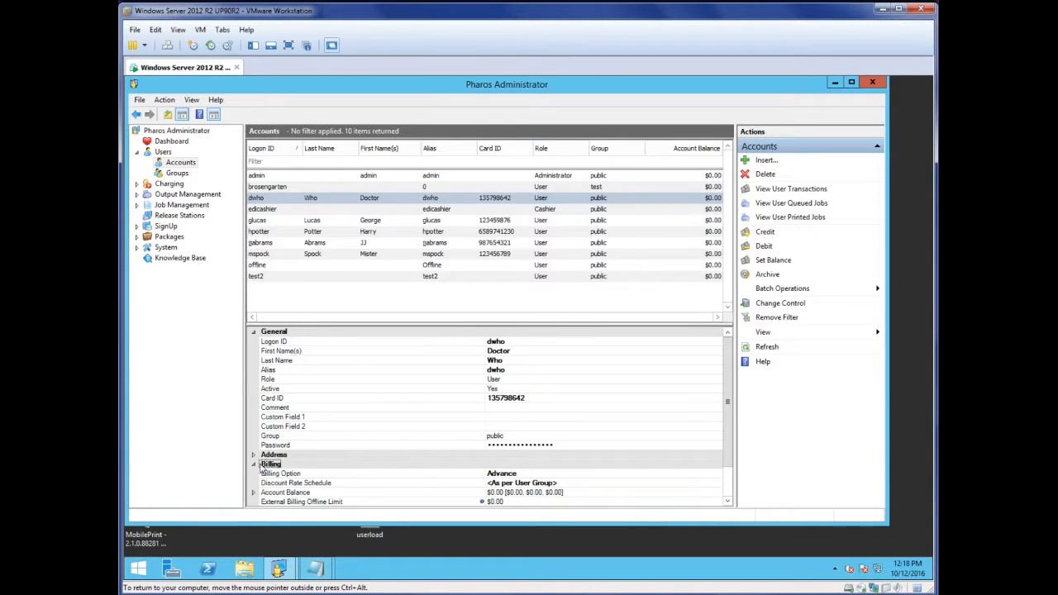
pyautogui.click(254, 465)
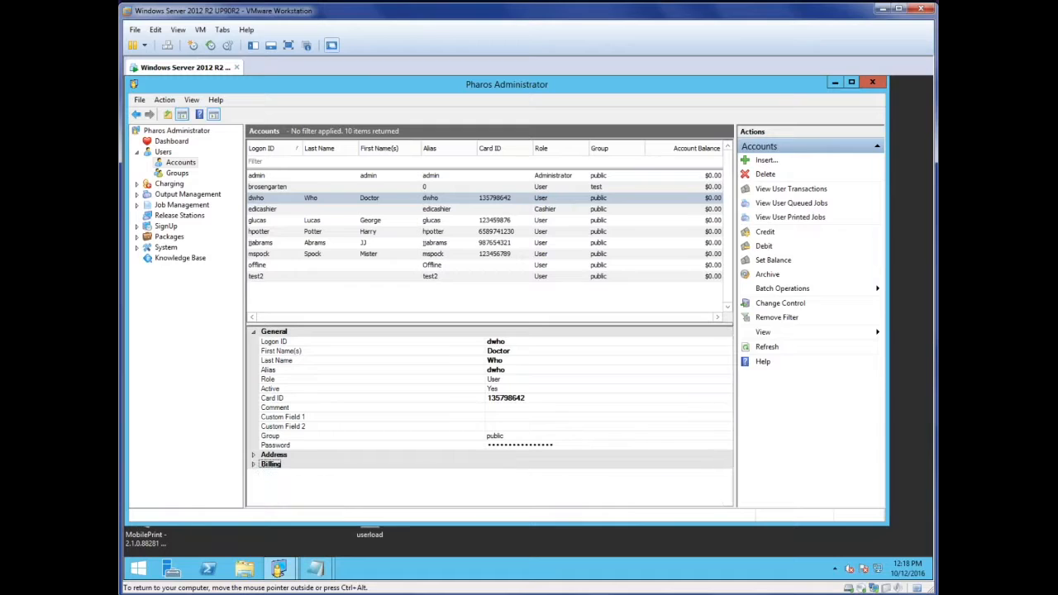
pyautogui.click(254, 456)
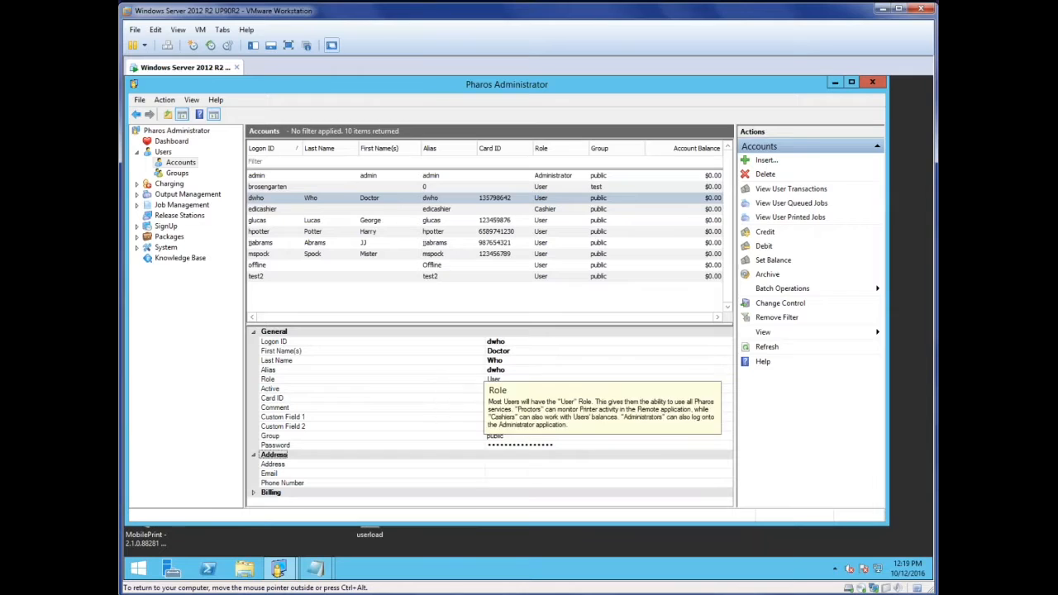
pyautogui.click(255, 332)
pyautogui.click(254, 341)
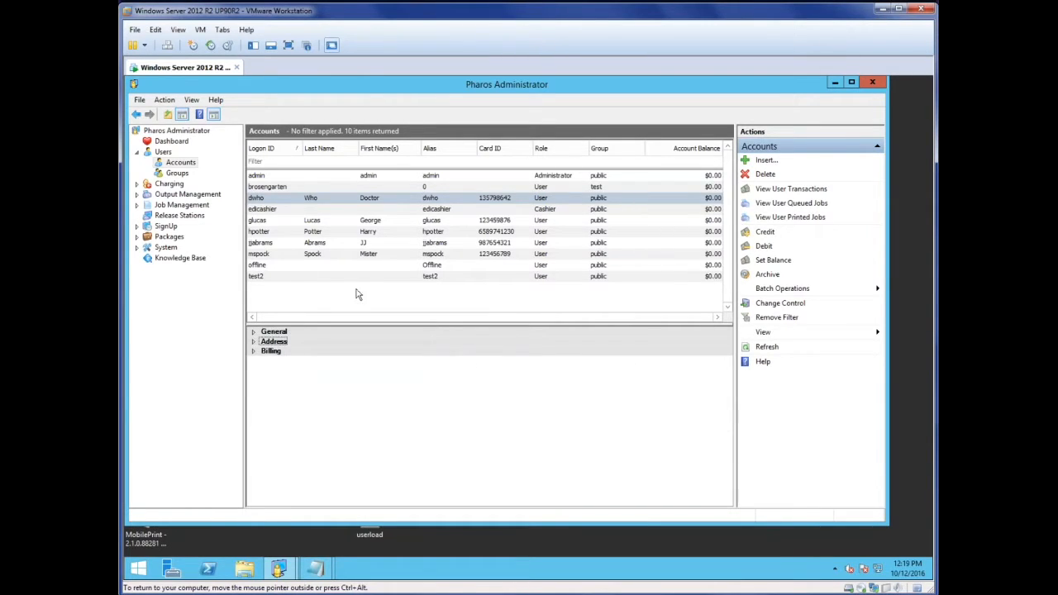